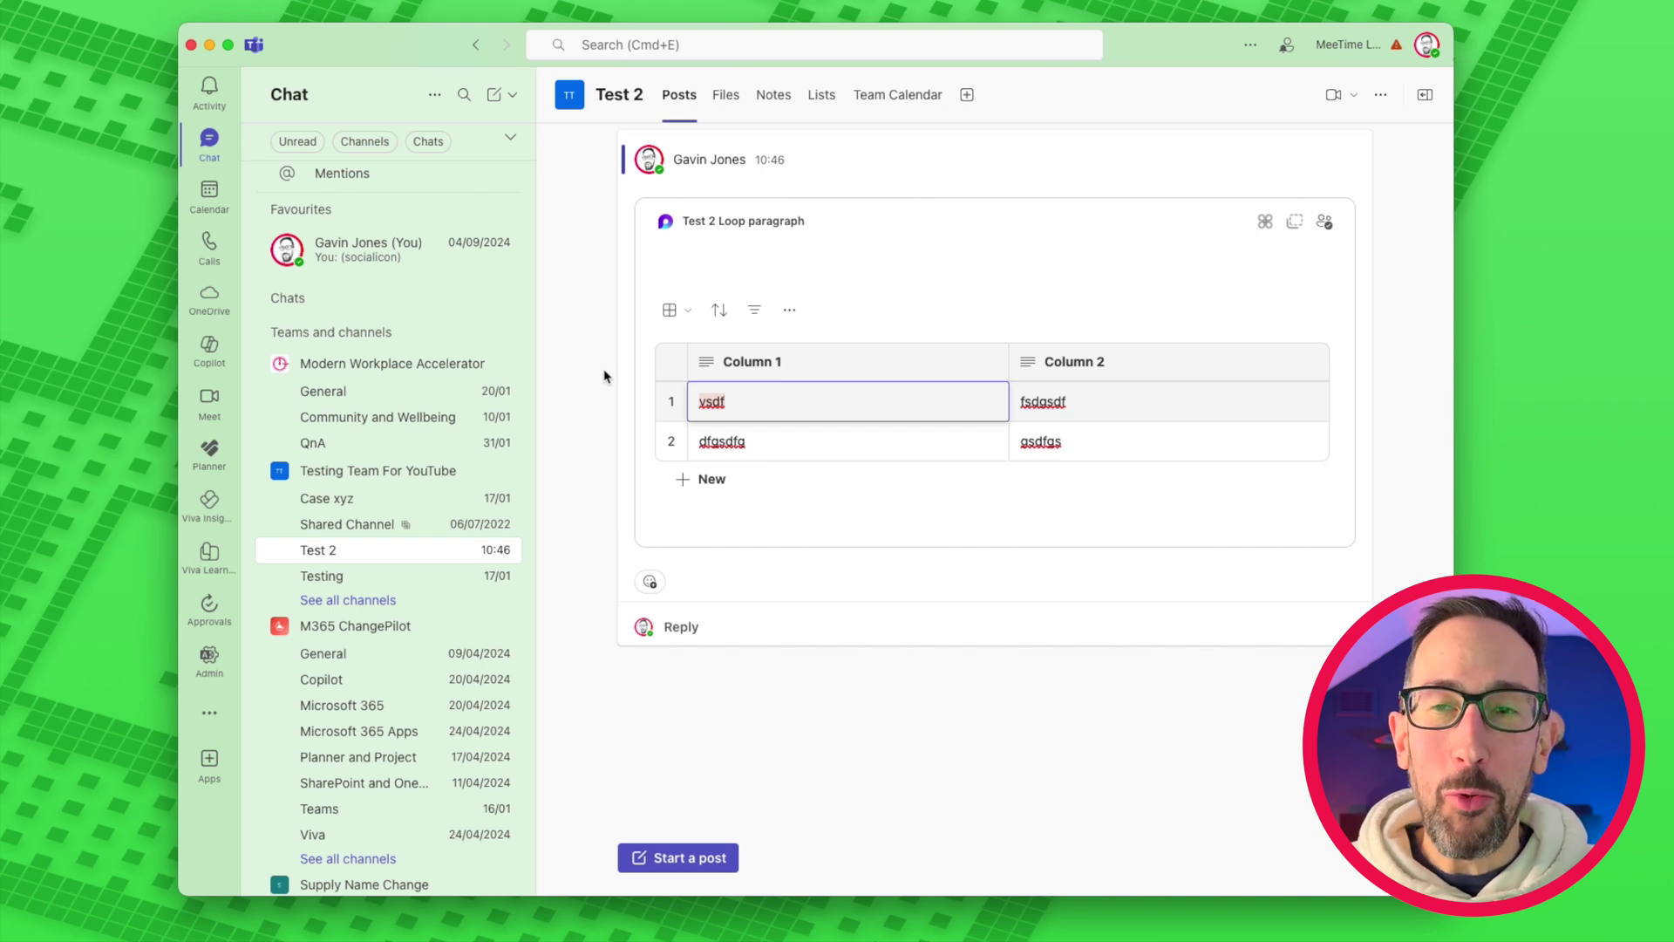
Search the apps that can be added as a tab in the Test 2 channel for "loop", and close the dialog
left_click(967, 96)
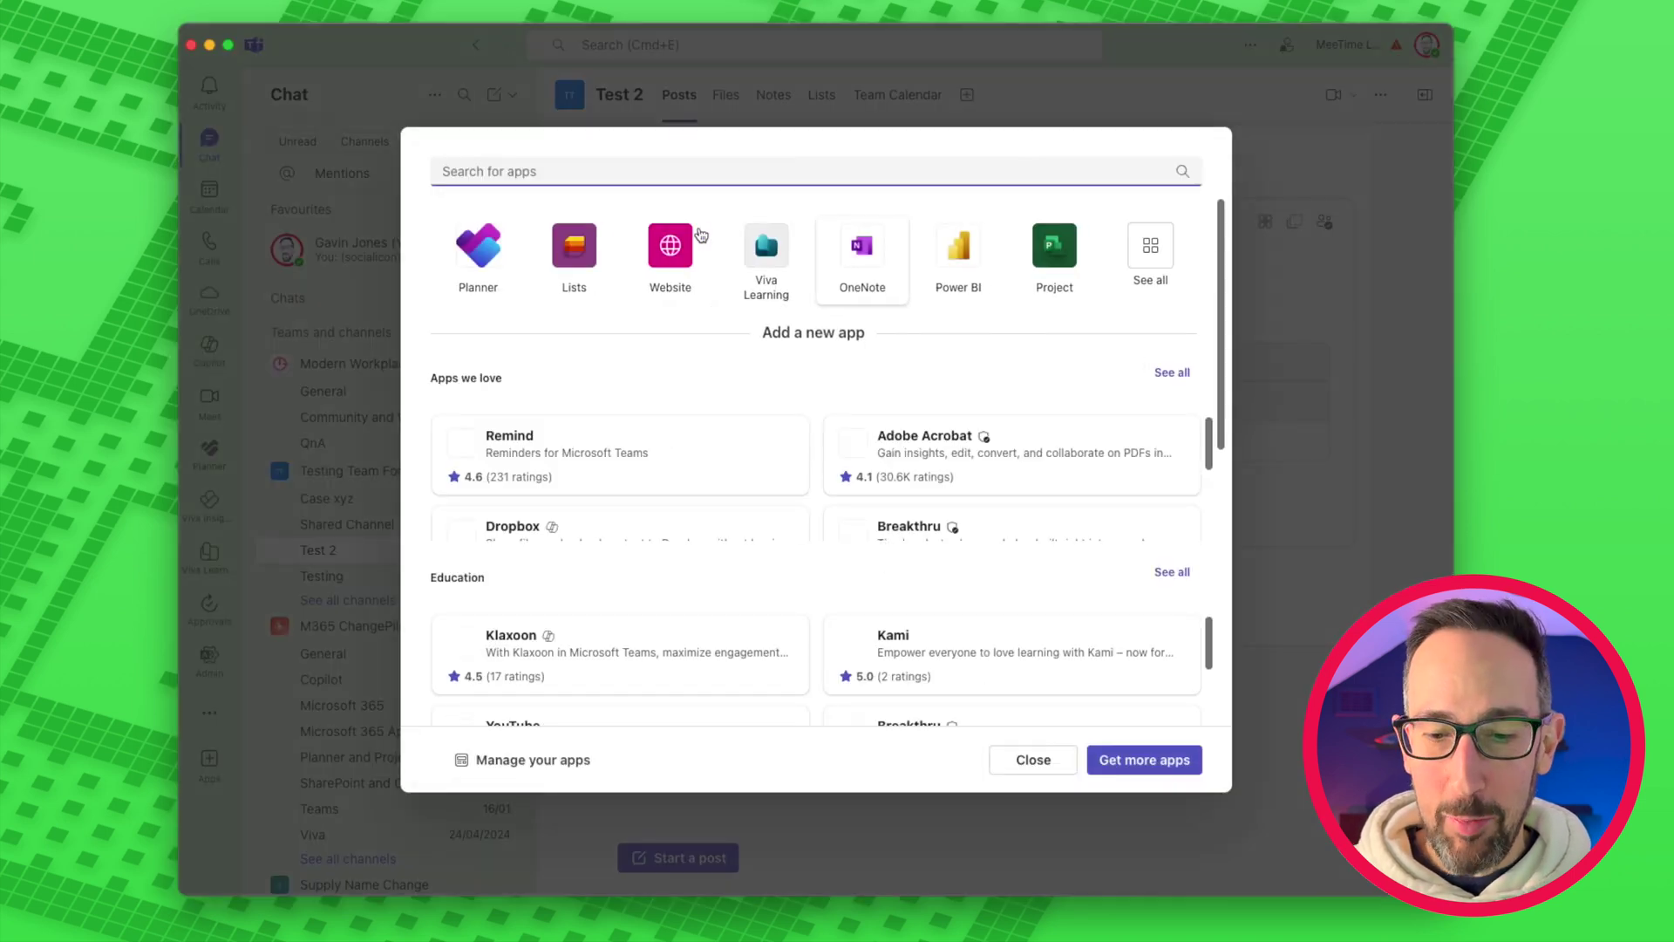
type("loop")
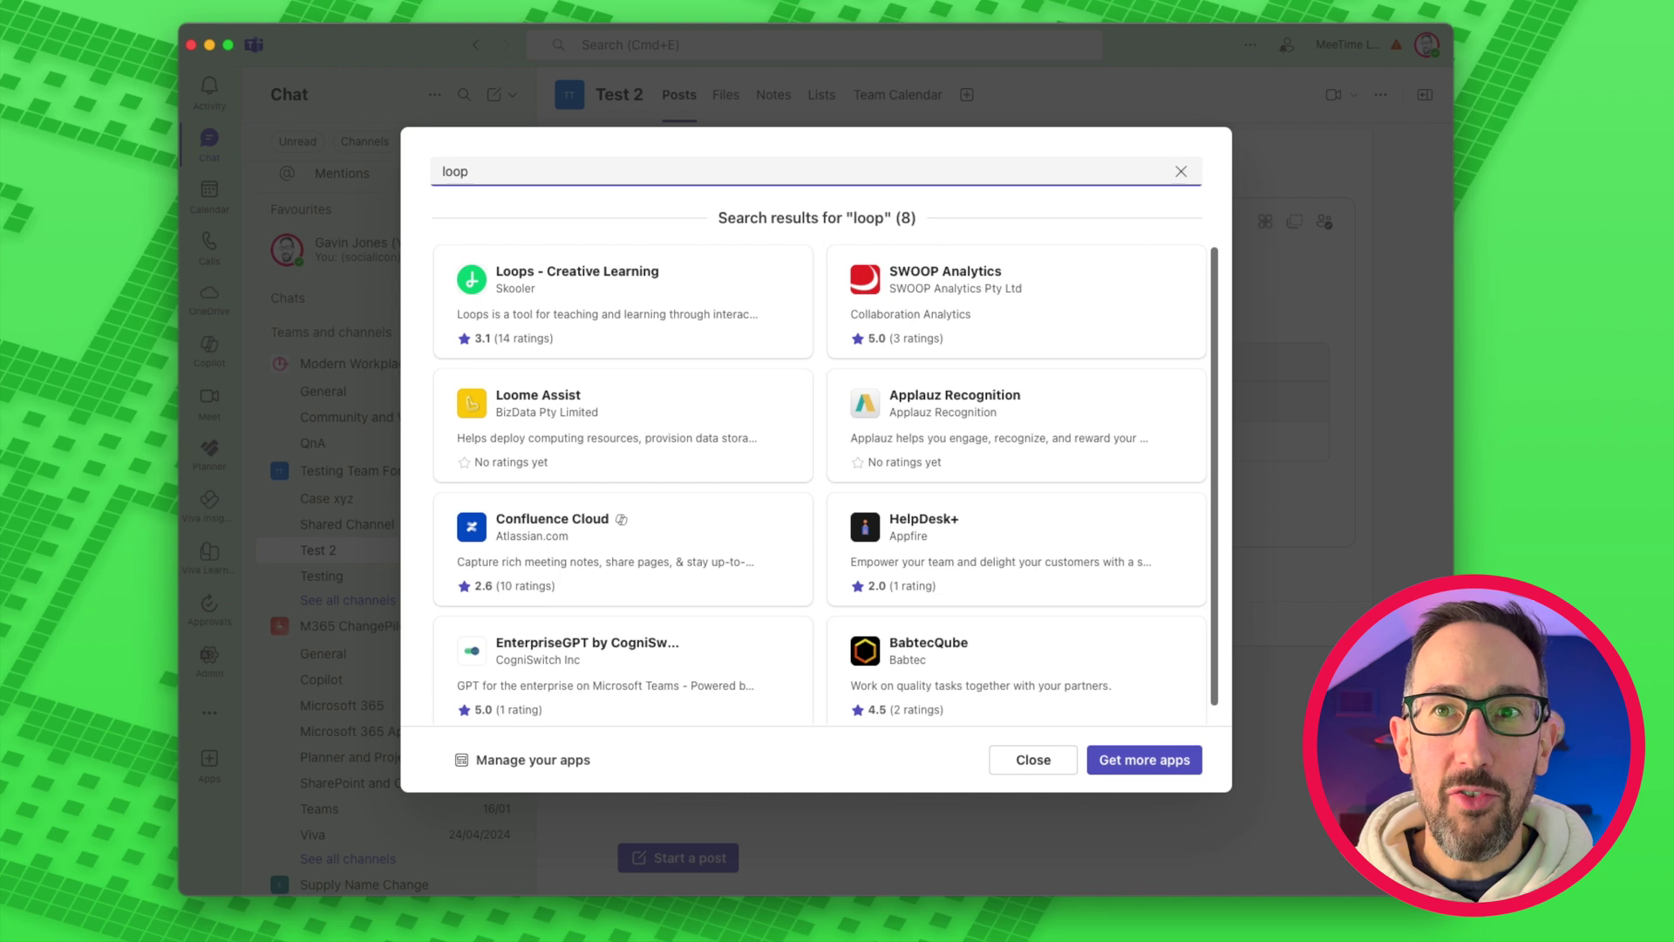
left_click(1034, 759)
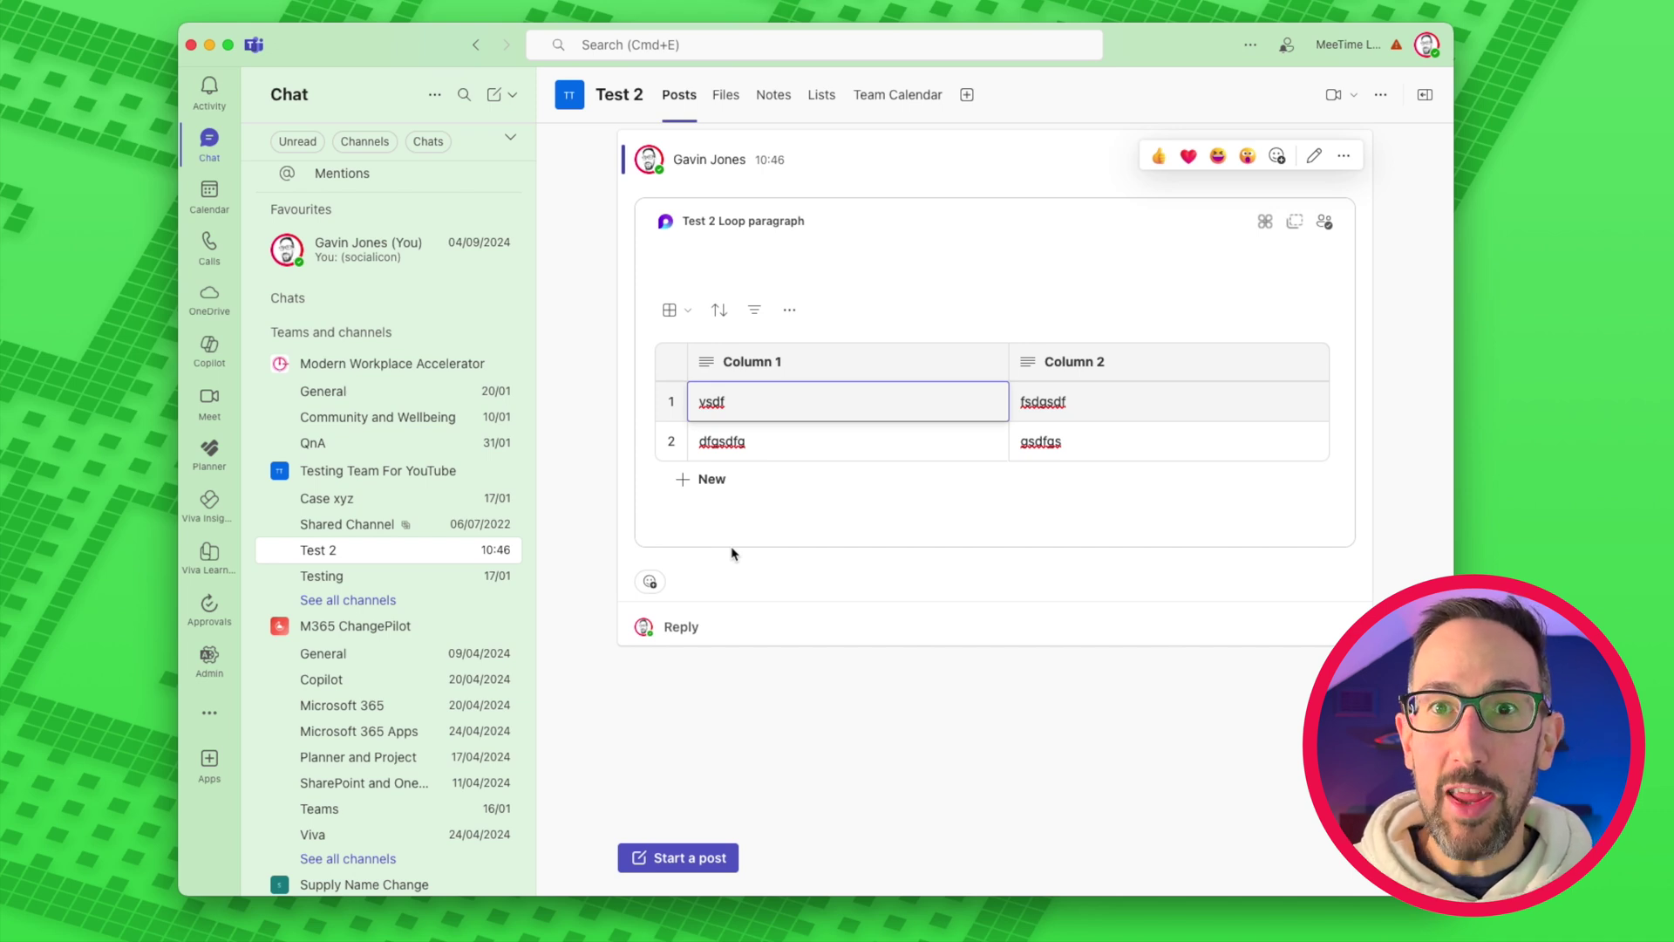
Search the additional Teams apps for "loop" and open the Loop app
left_click(210, 713)
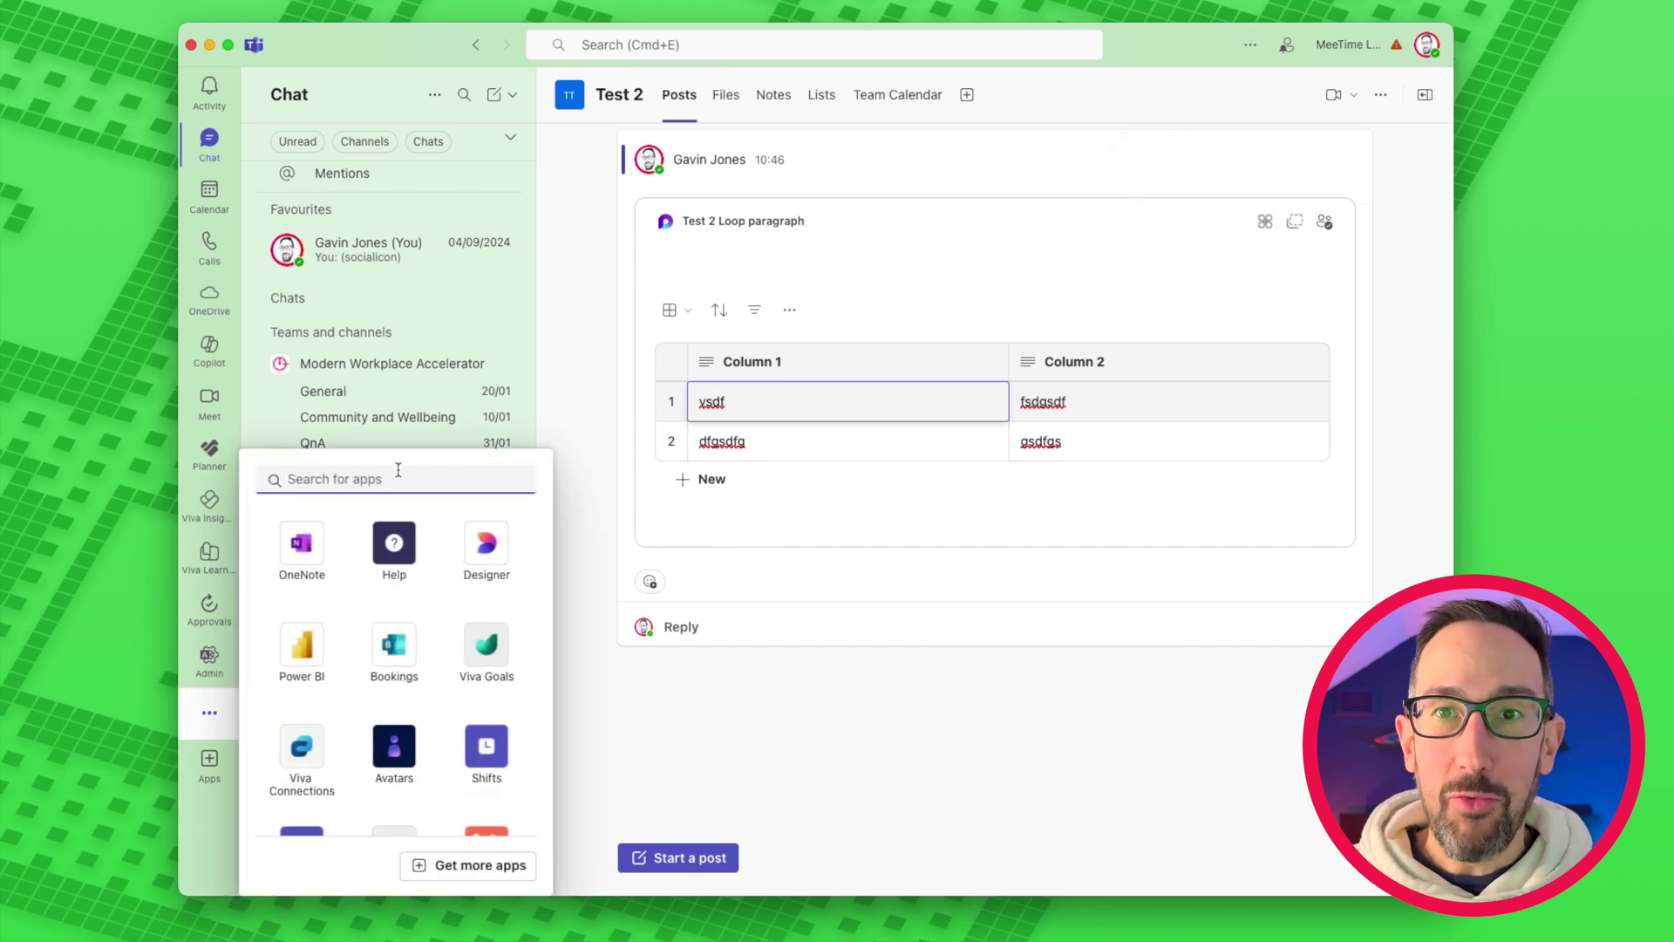
type("loop")
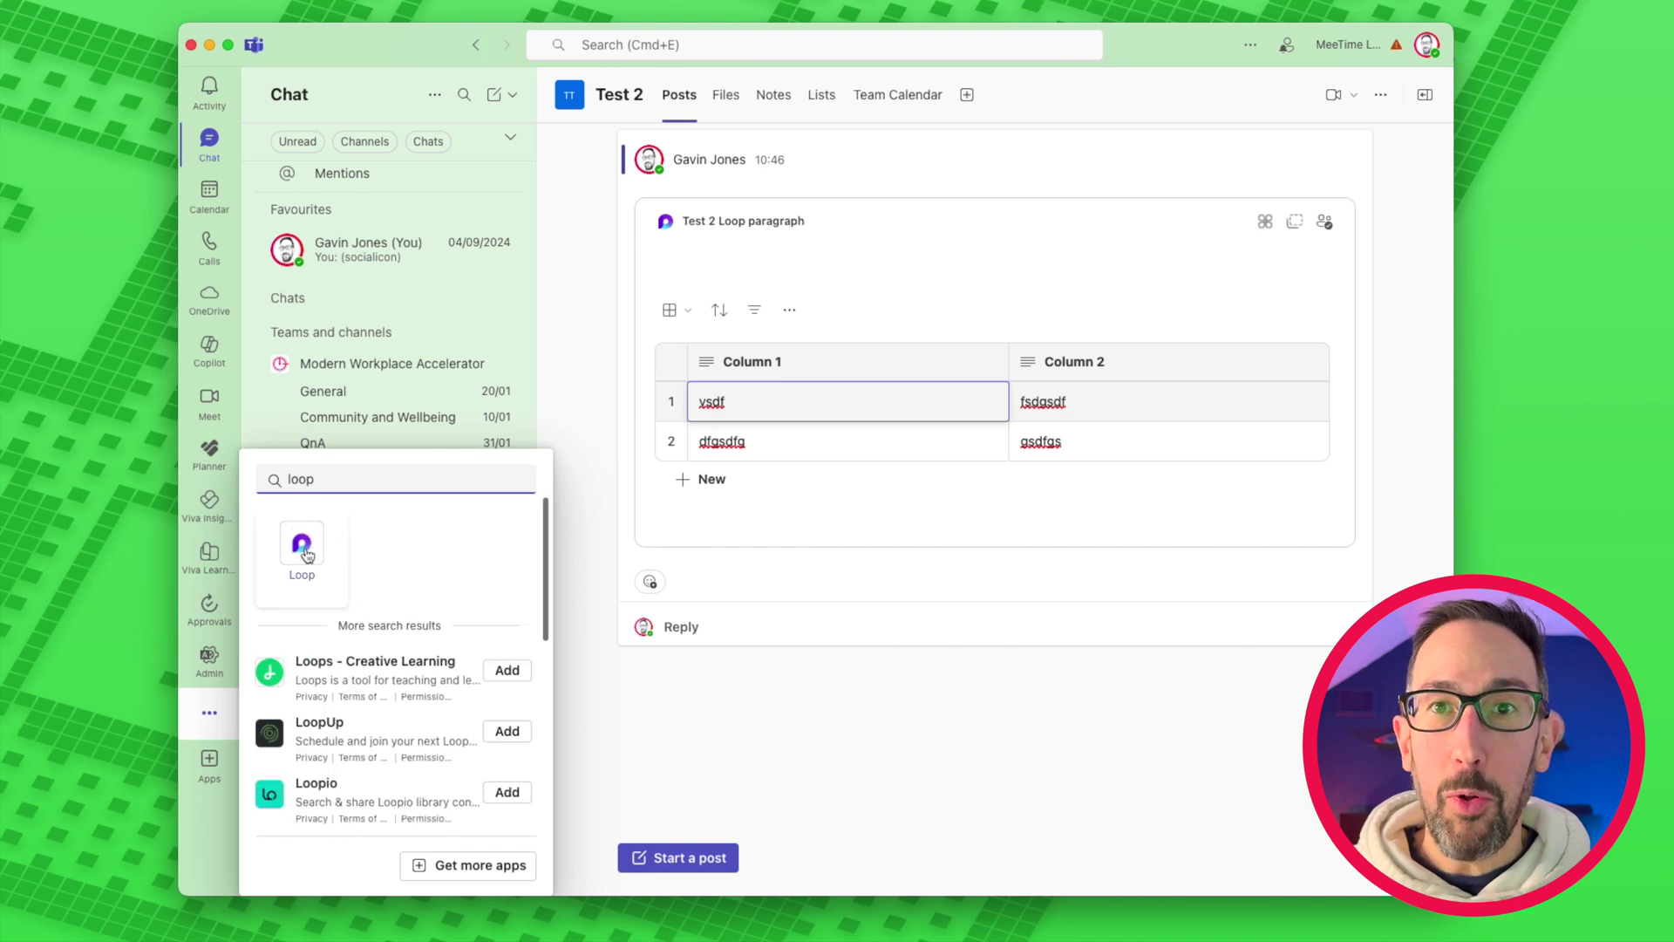
left_click(302, 547)
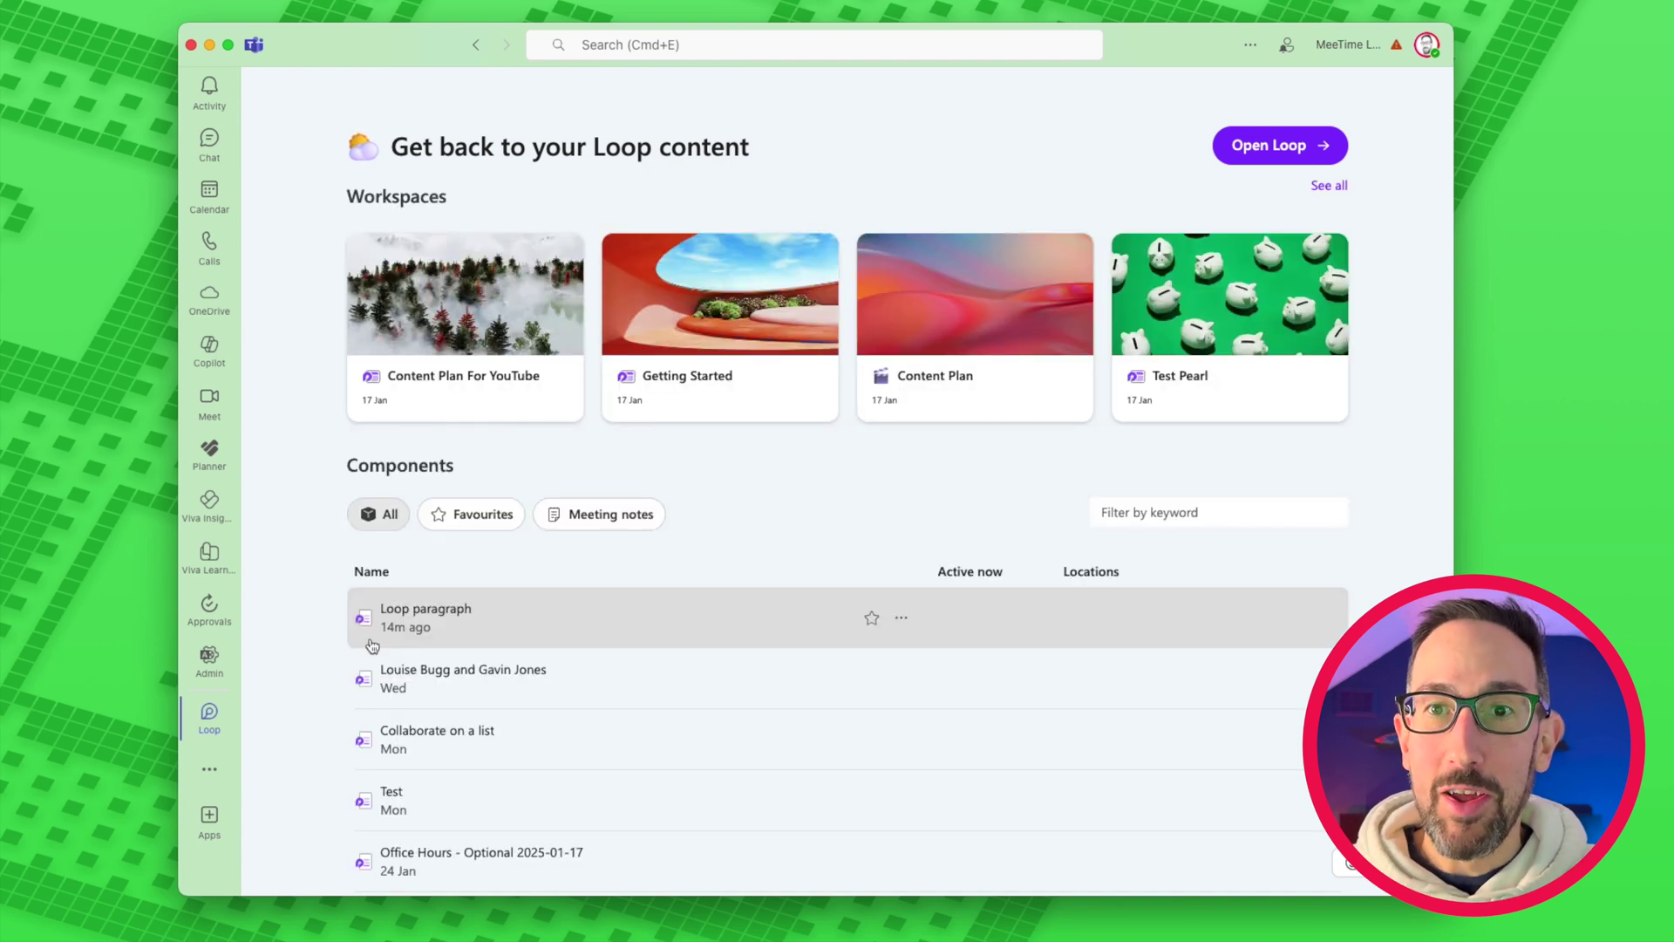
Look through the Loop workspaces and components list, and return to the posts of the Test 2 channel
scroll(935, 544, "down", 1)
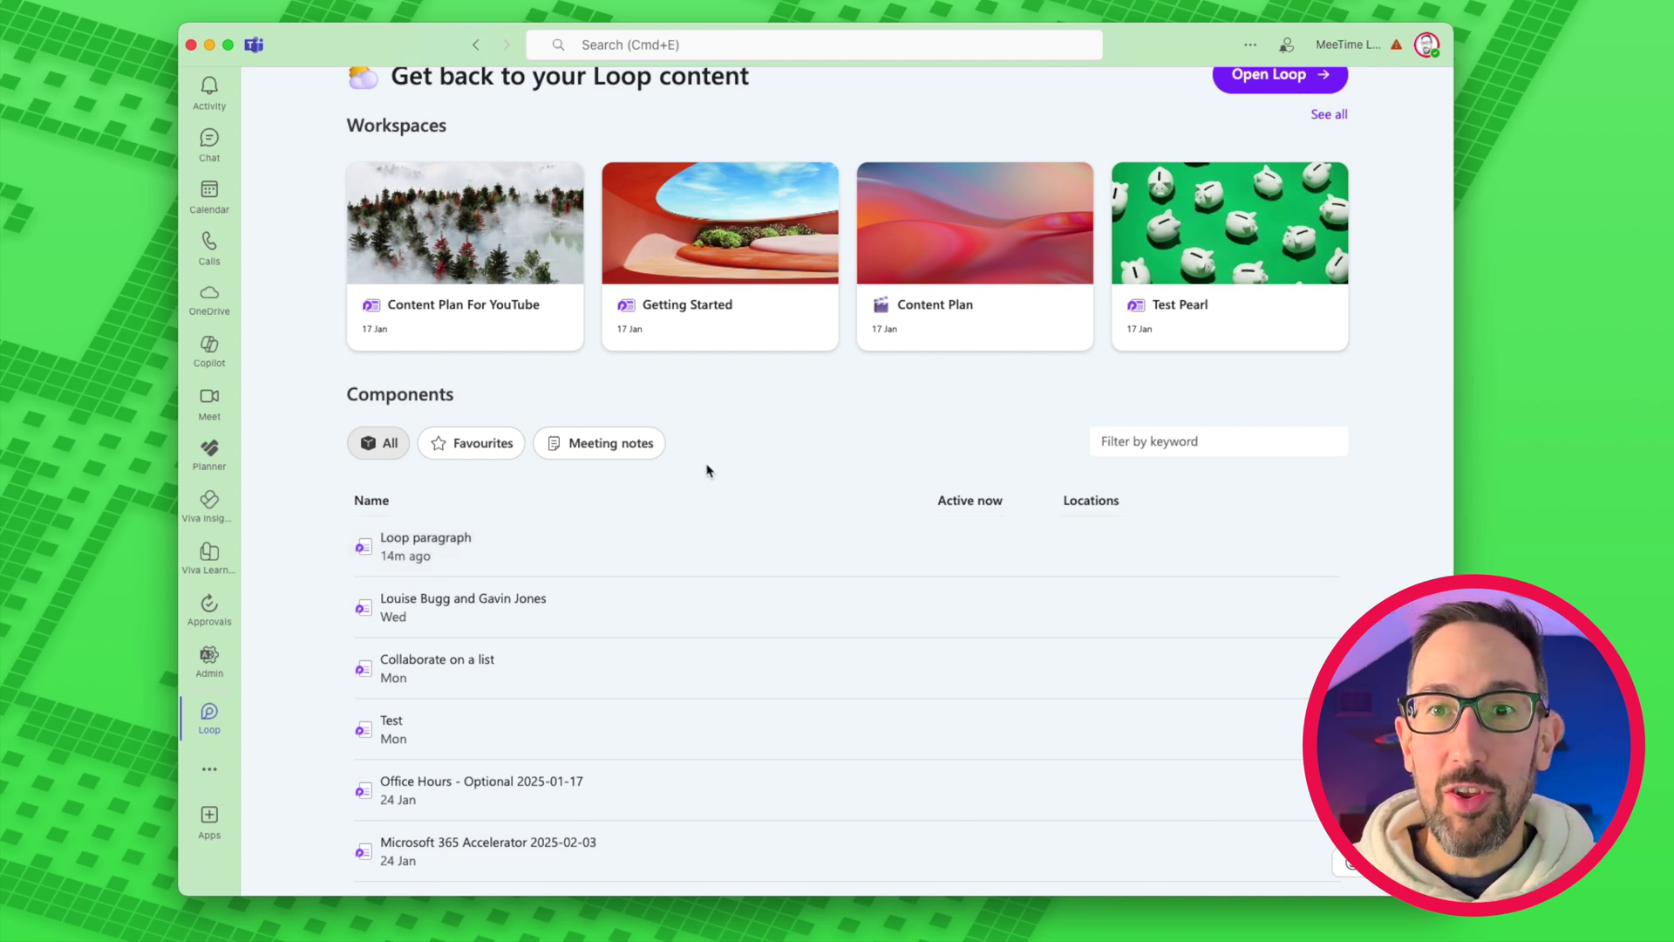
scroll(707, 469, "down", 1)
scroll(661, 627, "down", 2)
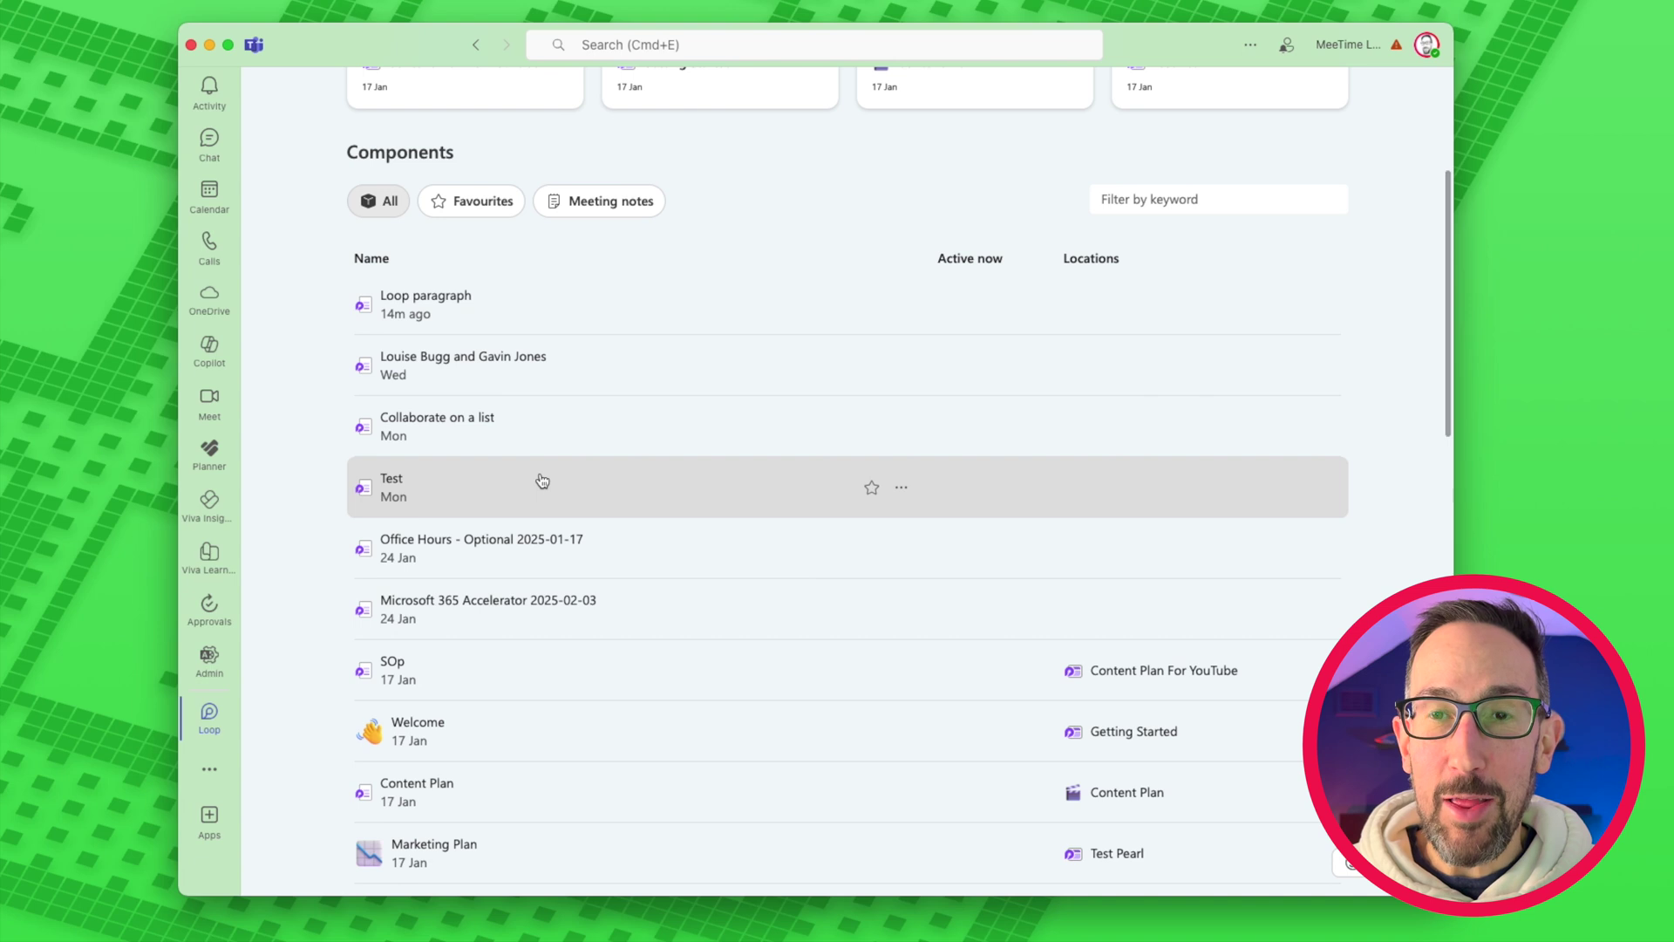
scroll(543, 479, "up", 3)
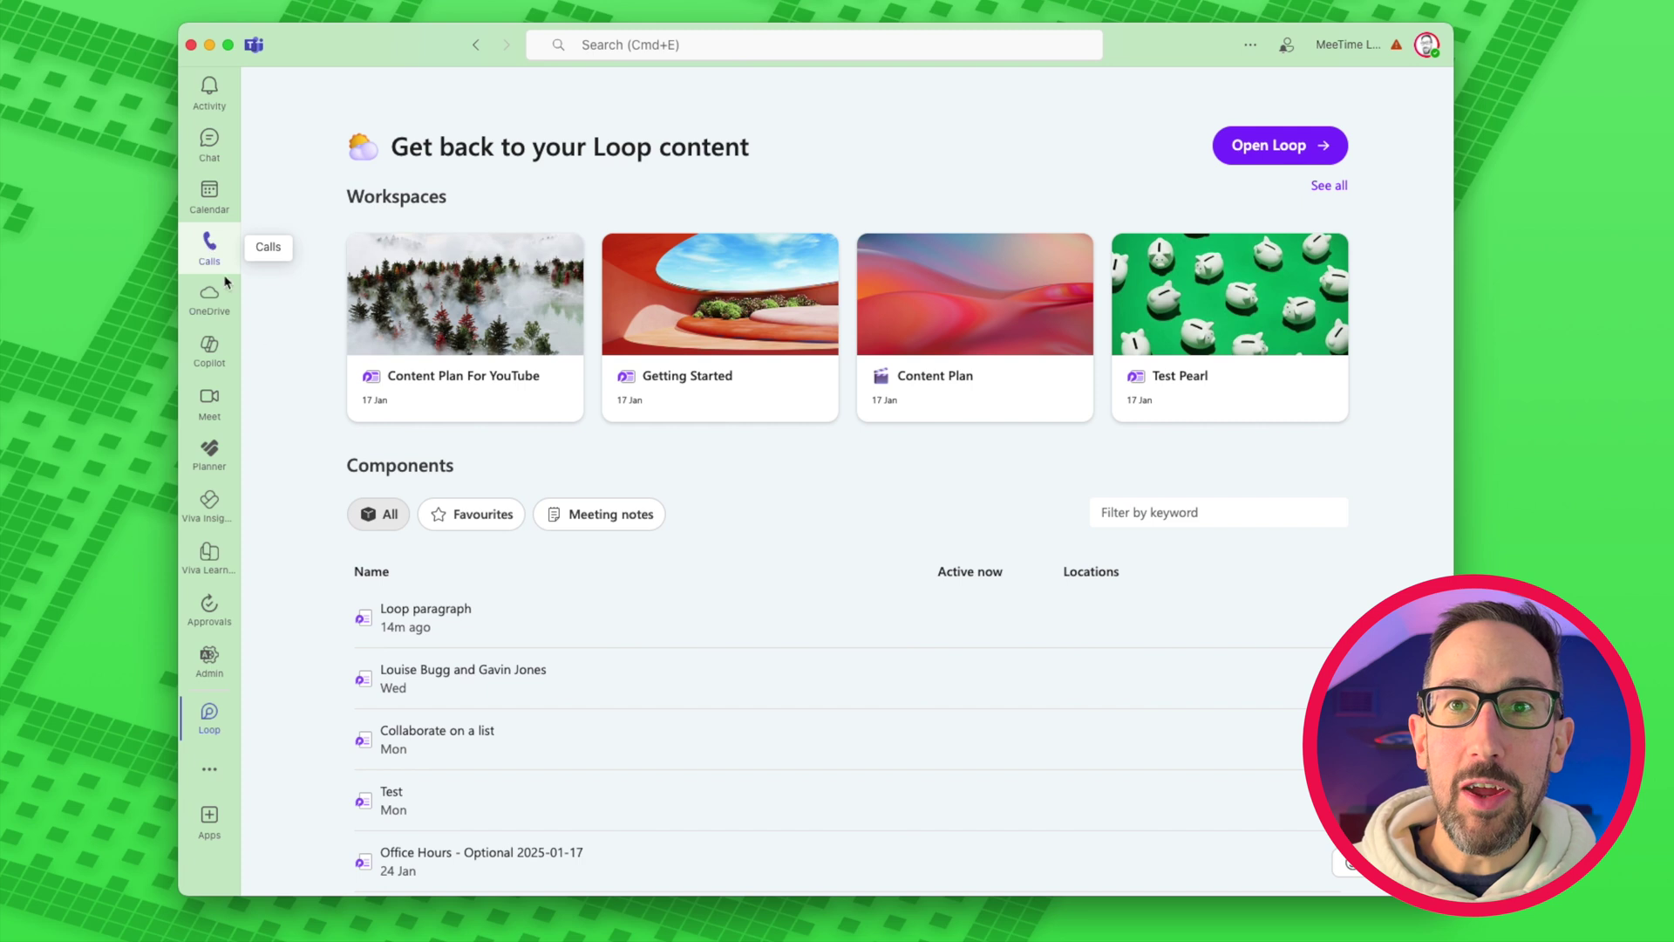
scroll(561, 572, "down", 2)
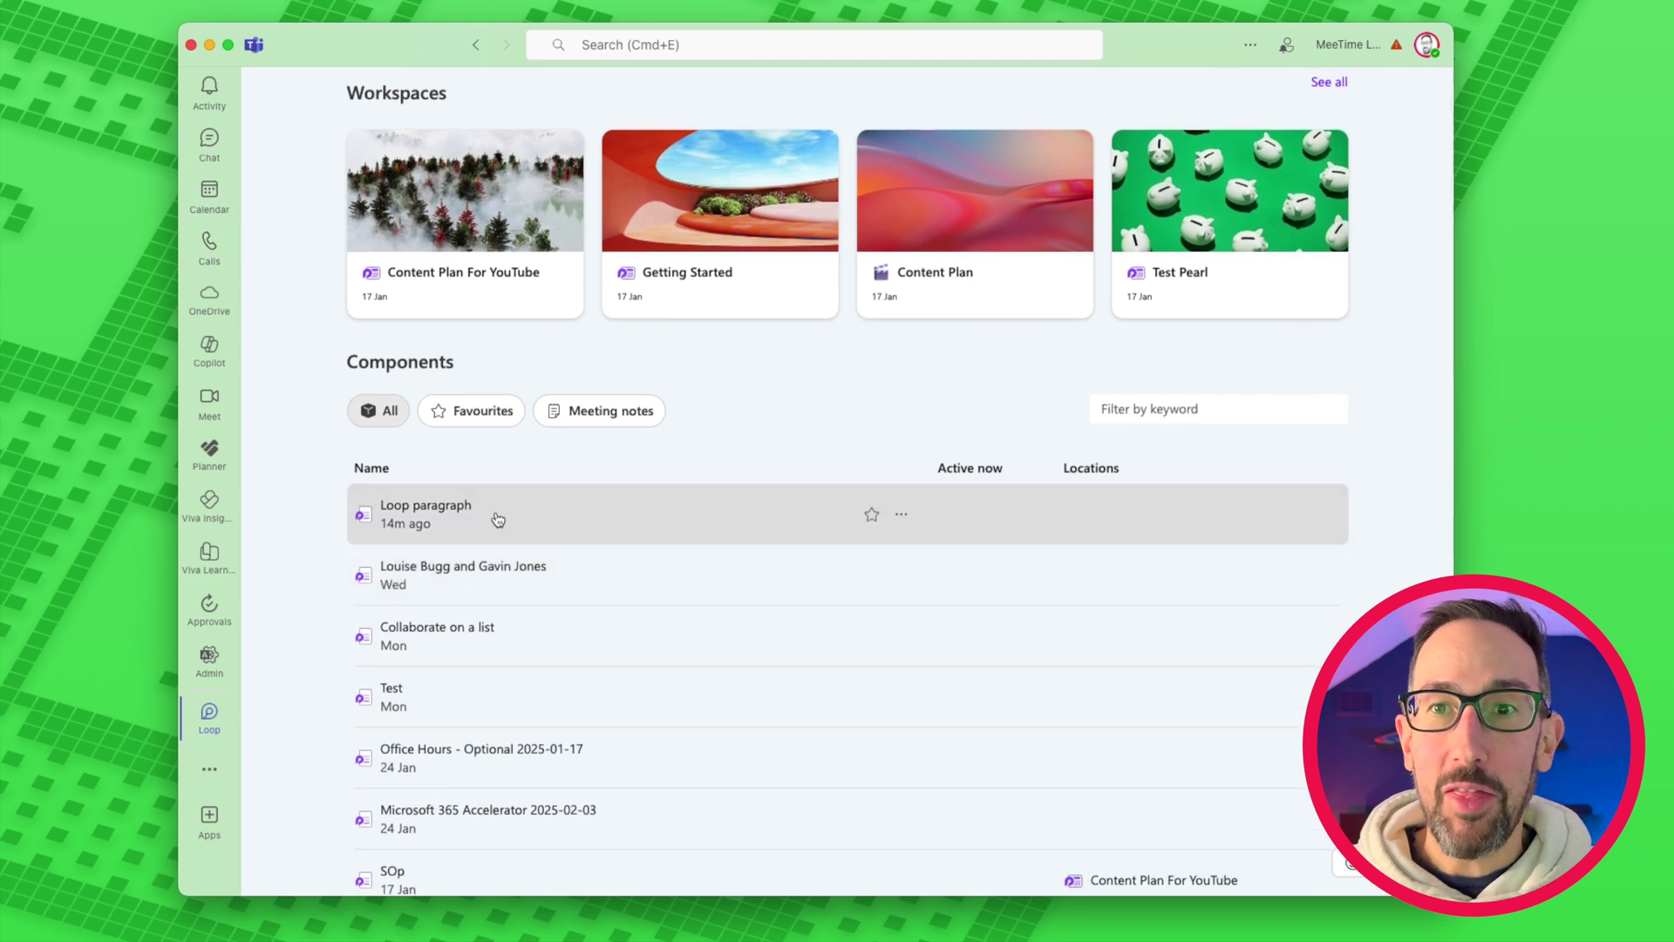
scroll(497, 522, "down", 5)
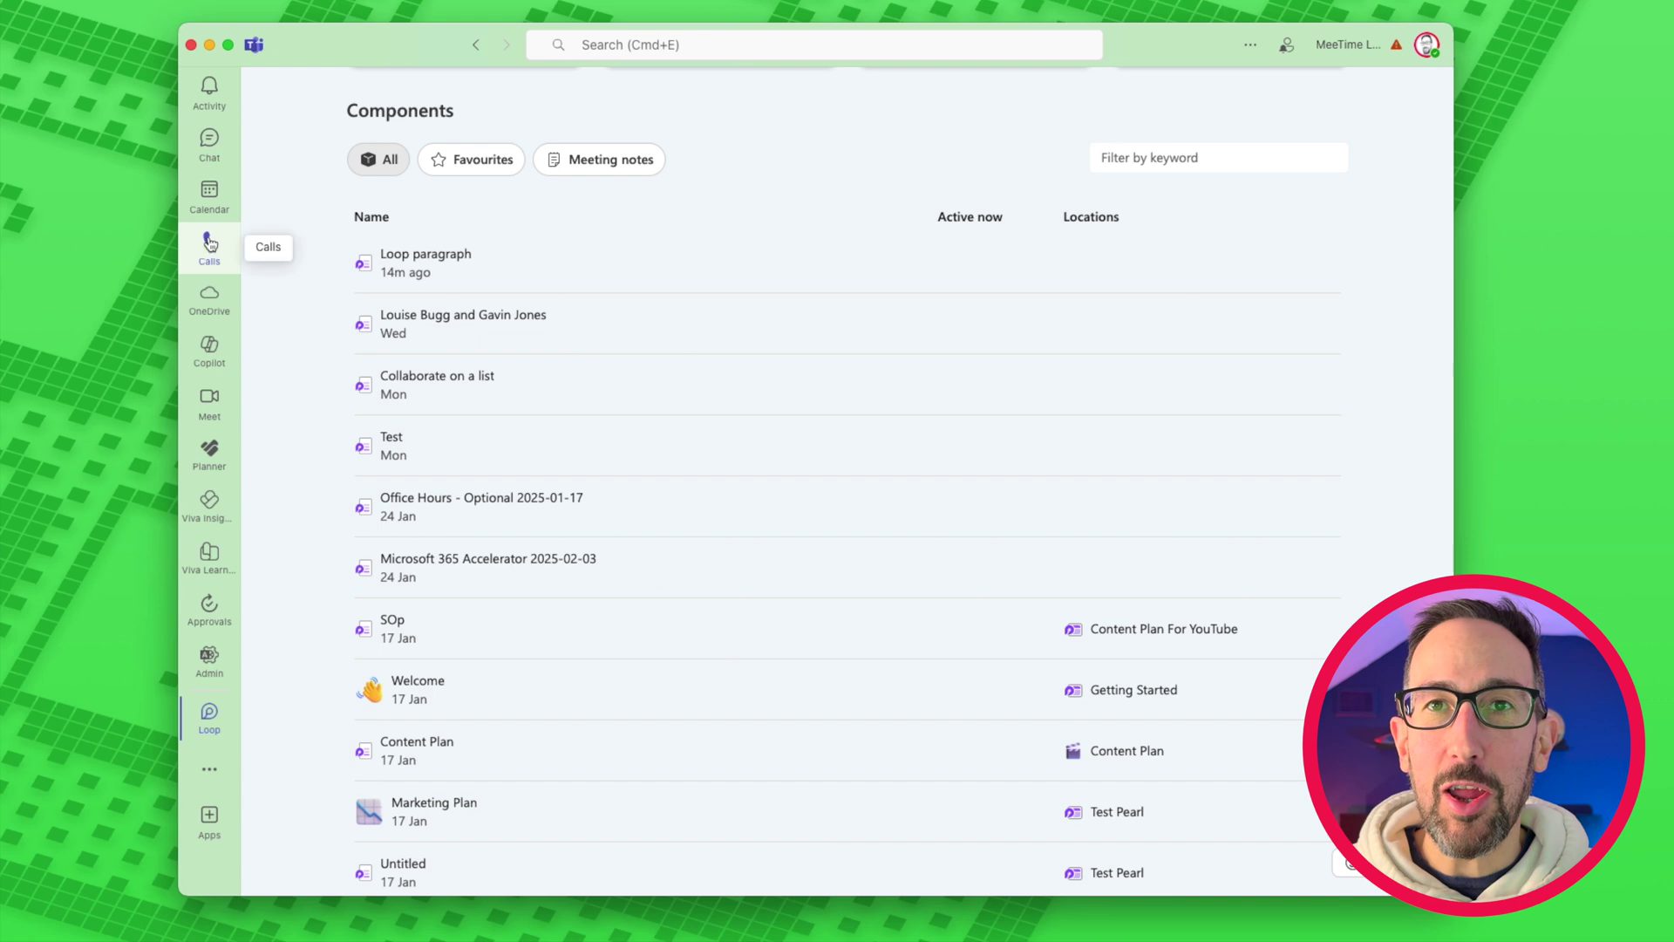
left_click(217, 162)
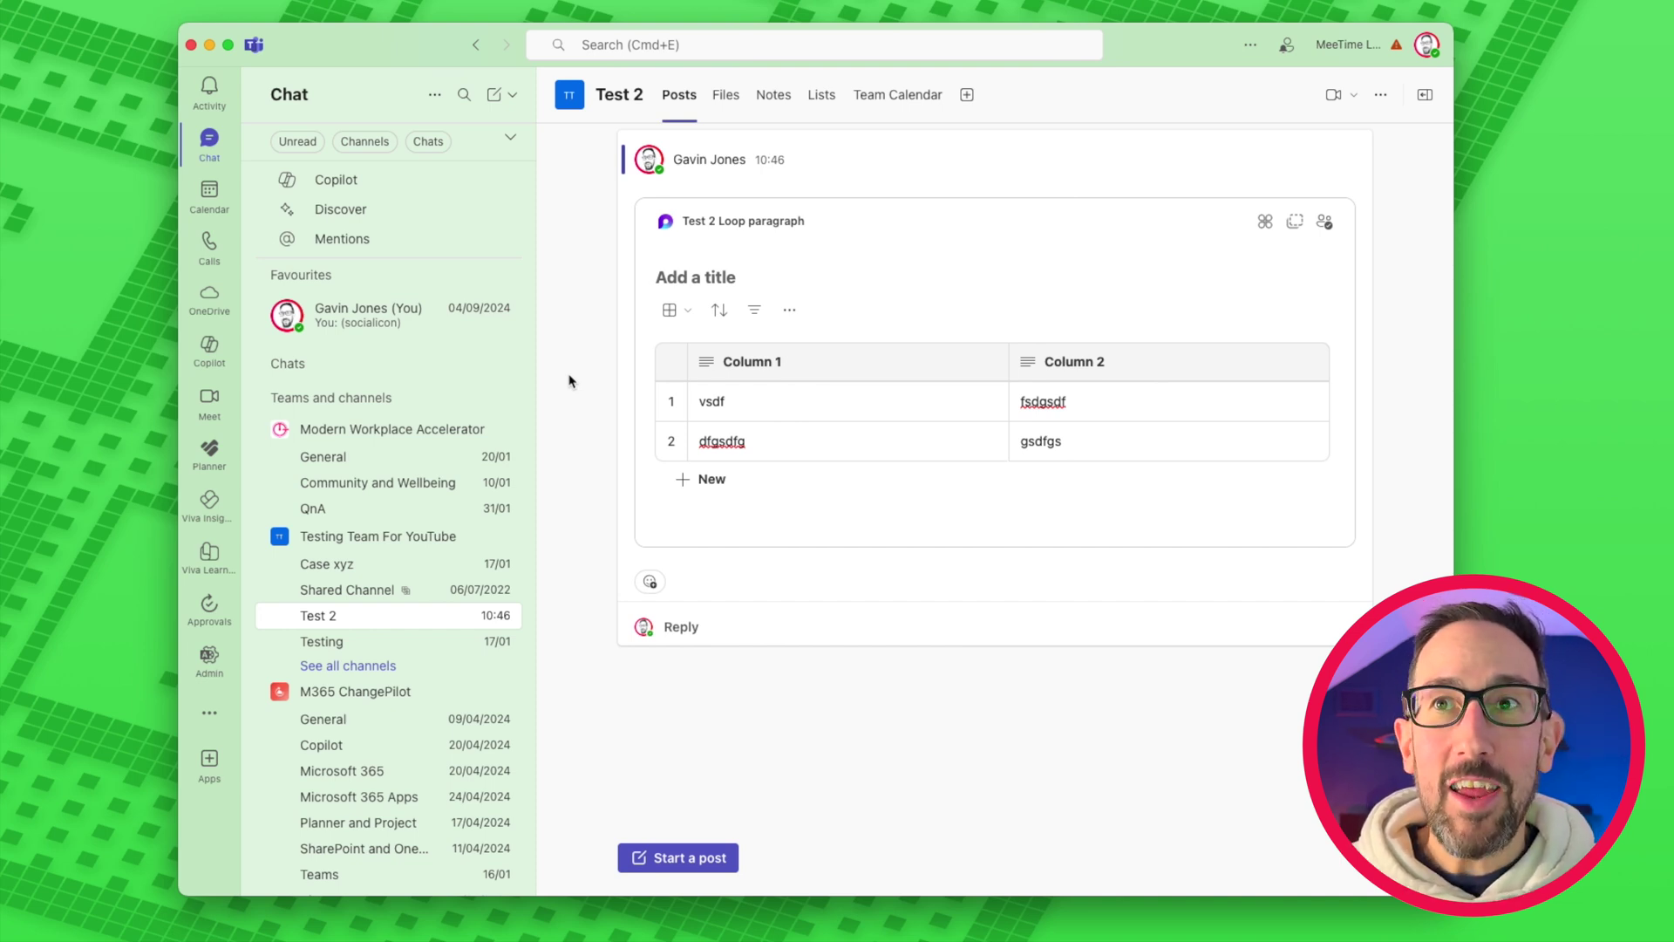
Publish a new post in the Test 2 channel containing a Loop component with a task list
left_click(780, 110)
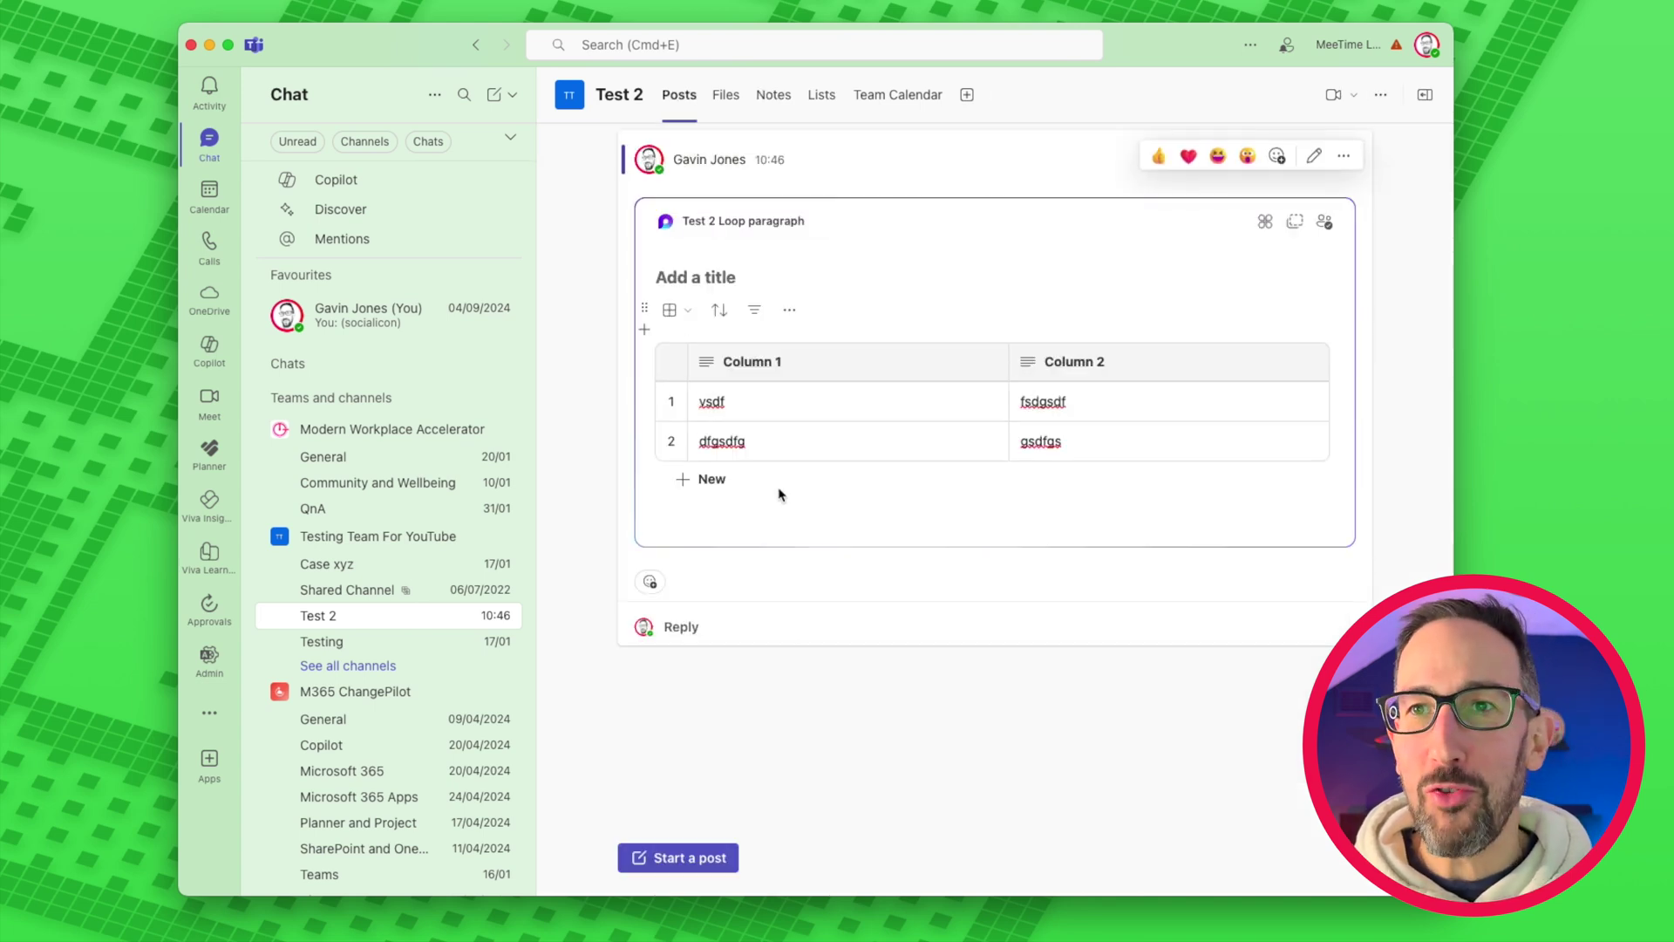
left_click(678, 857)
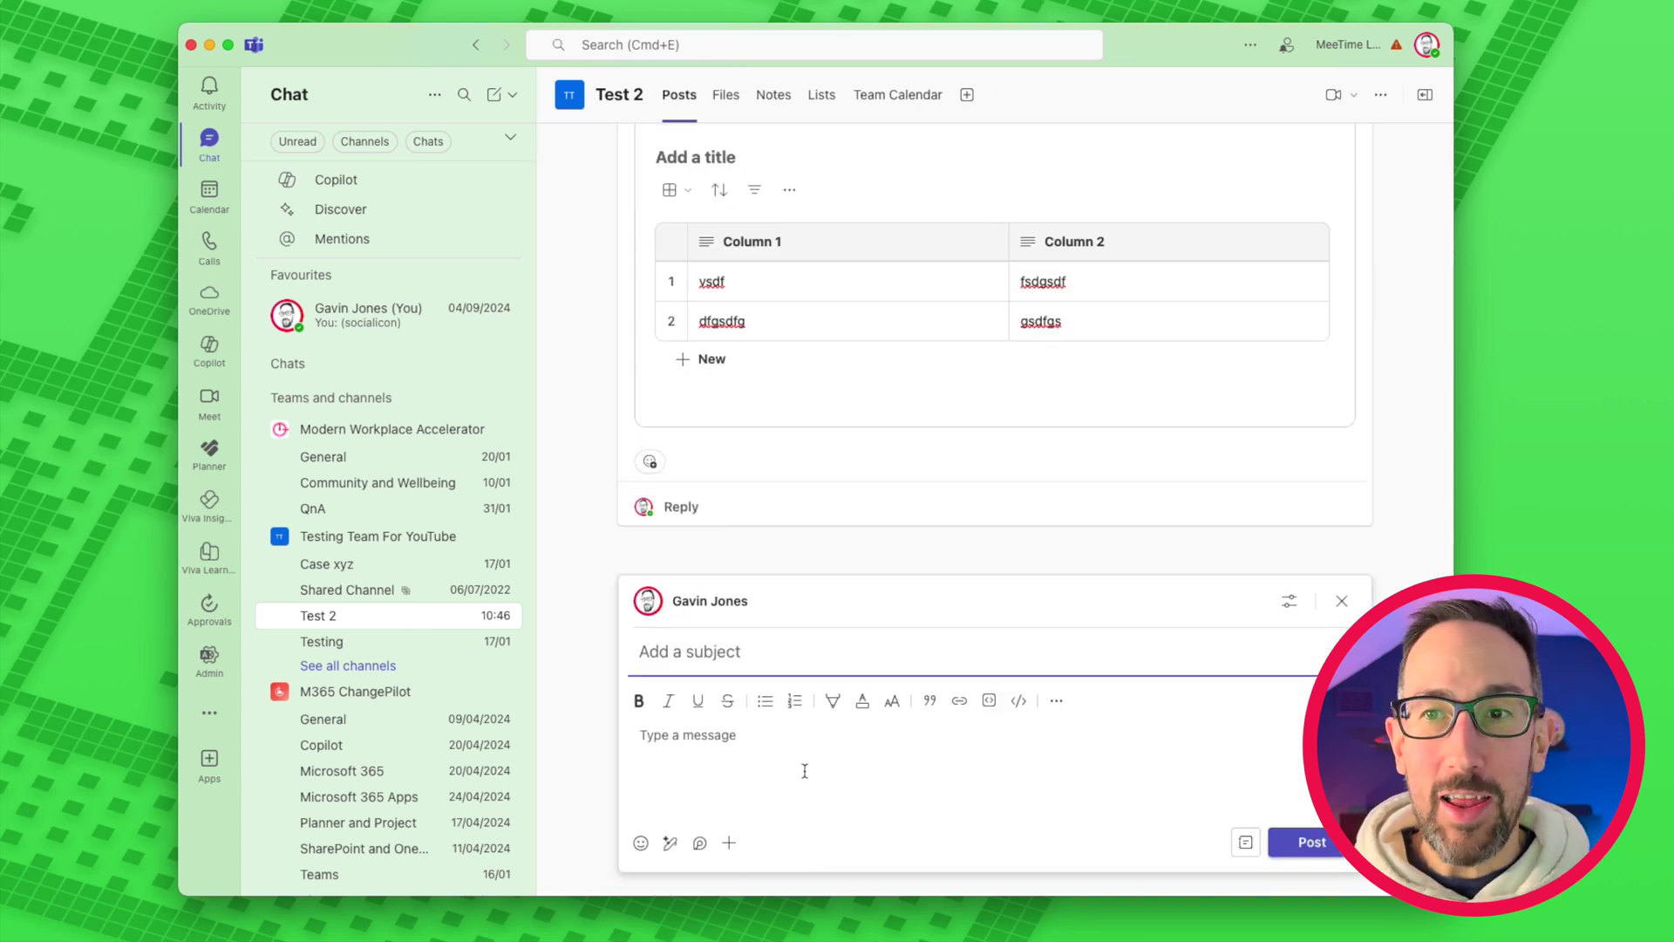
left_click(700, 843)
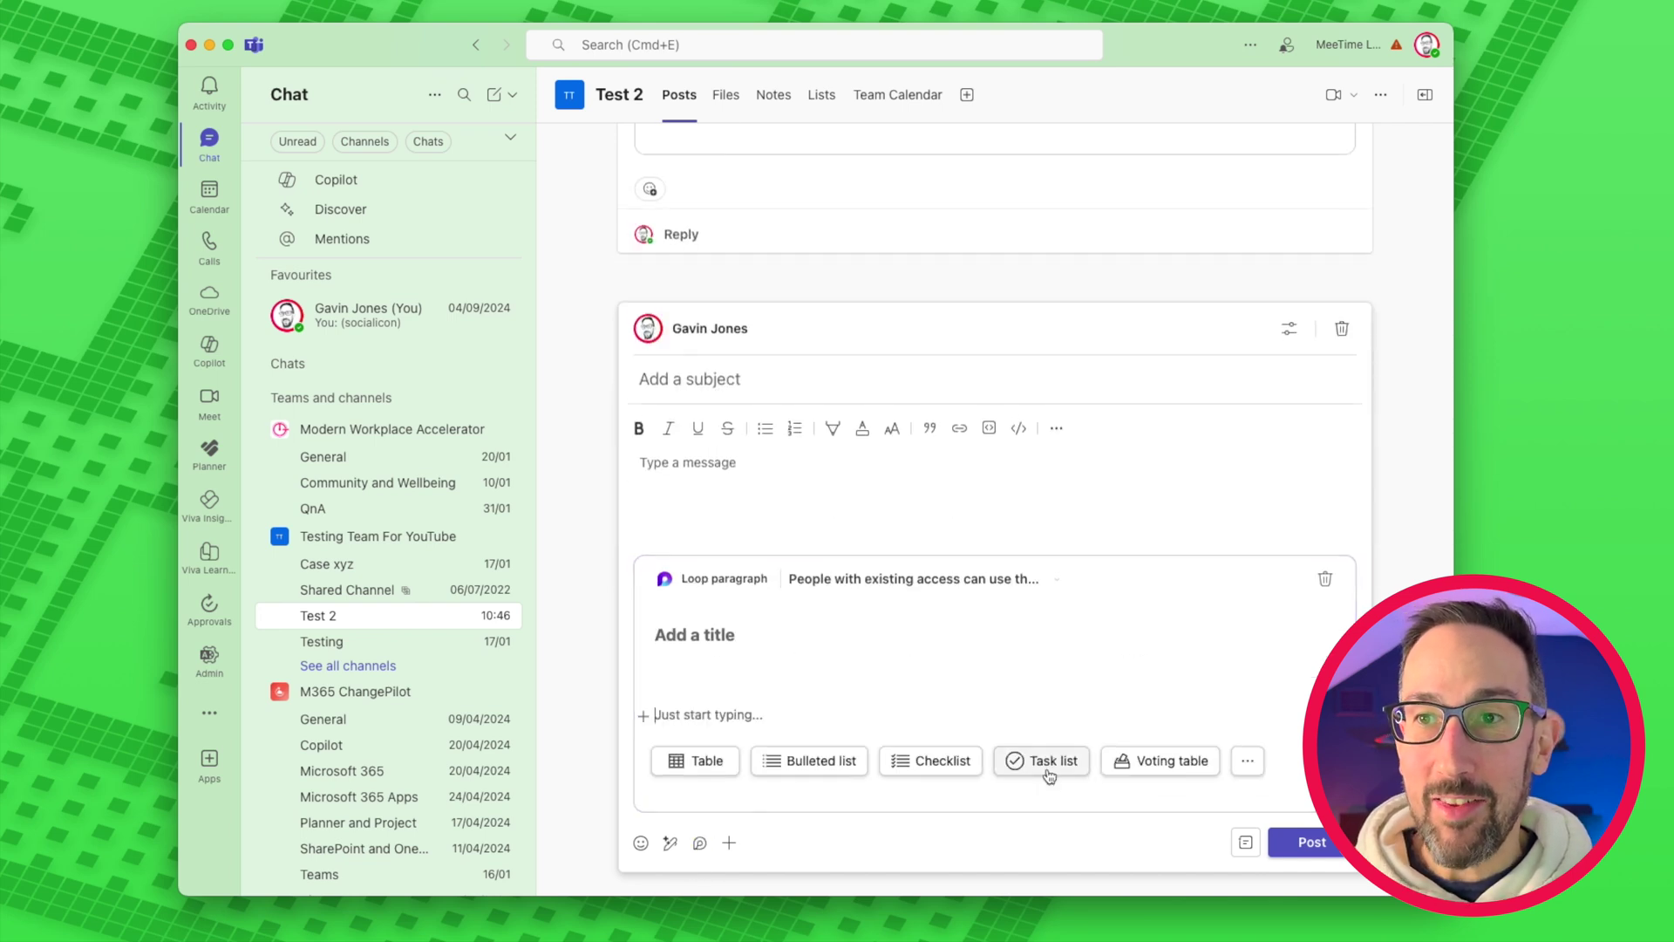
left_click(1053, 658)
left_click(1300, 843)
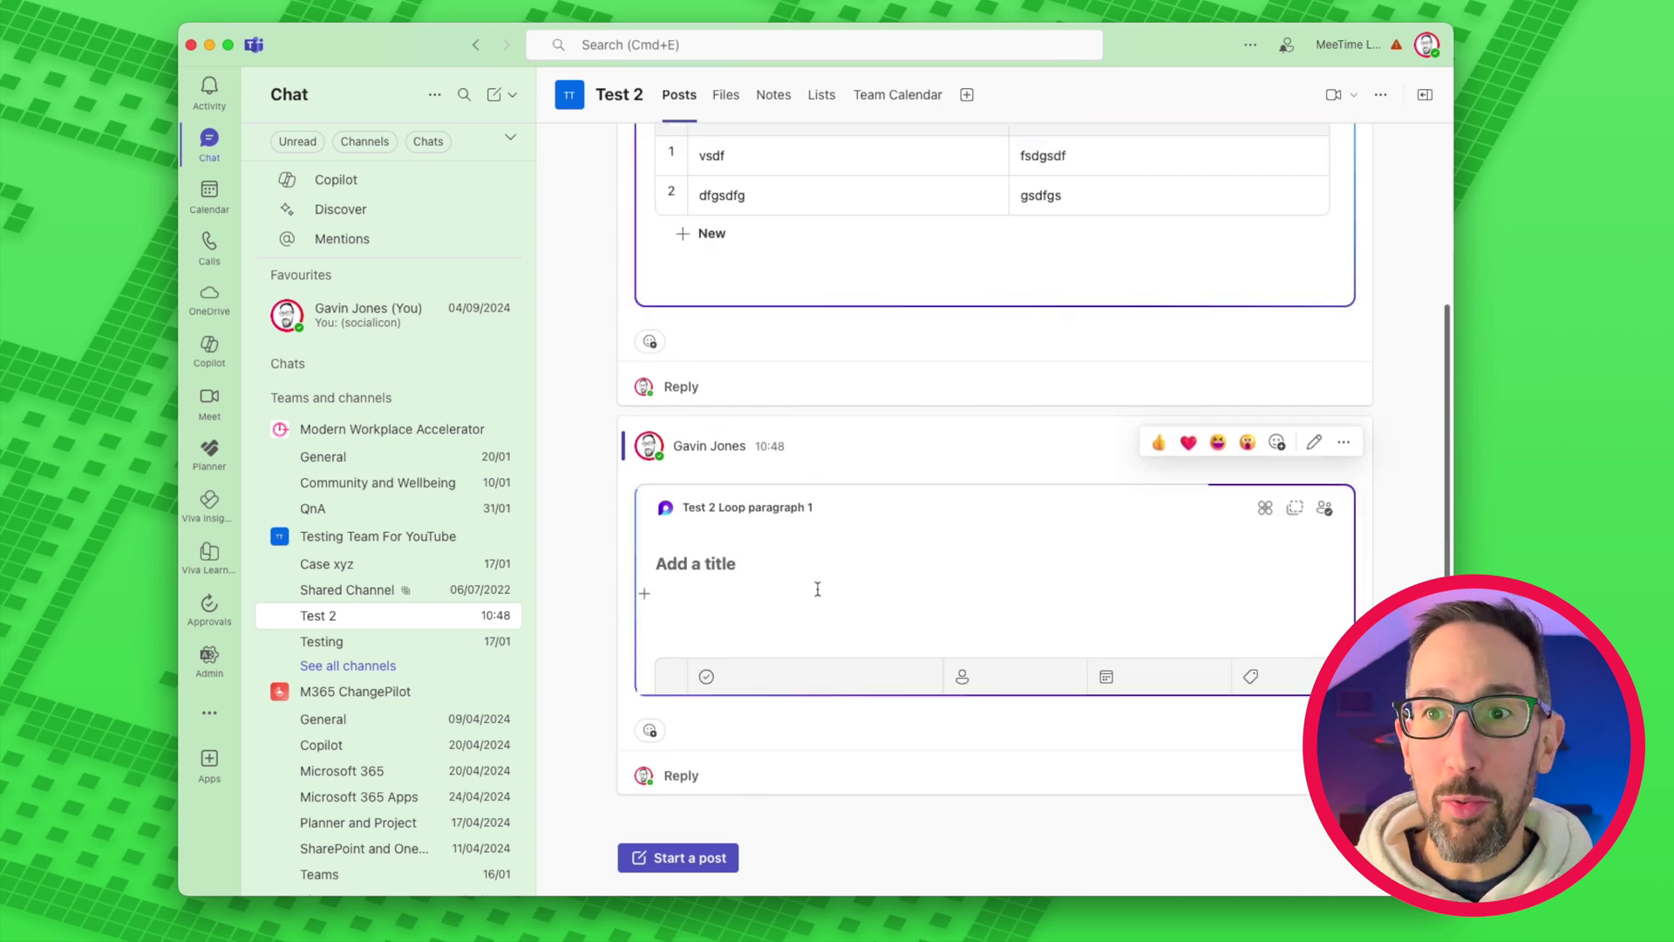
Fill in the posted list's first task with the account owner as assignee, due date Thu, 6 Feb and task name adsfgadsf
left_click(983, 526)
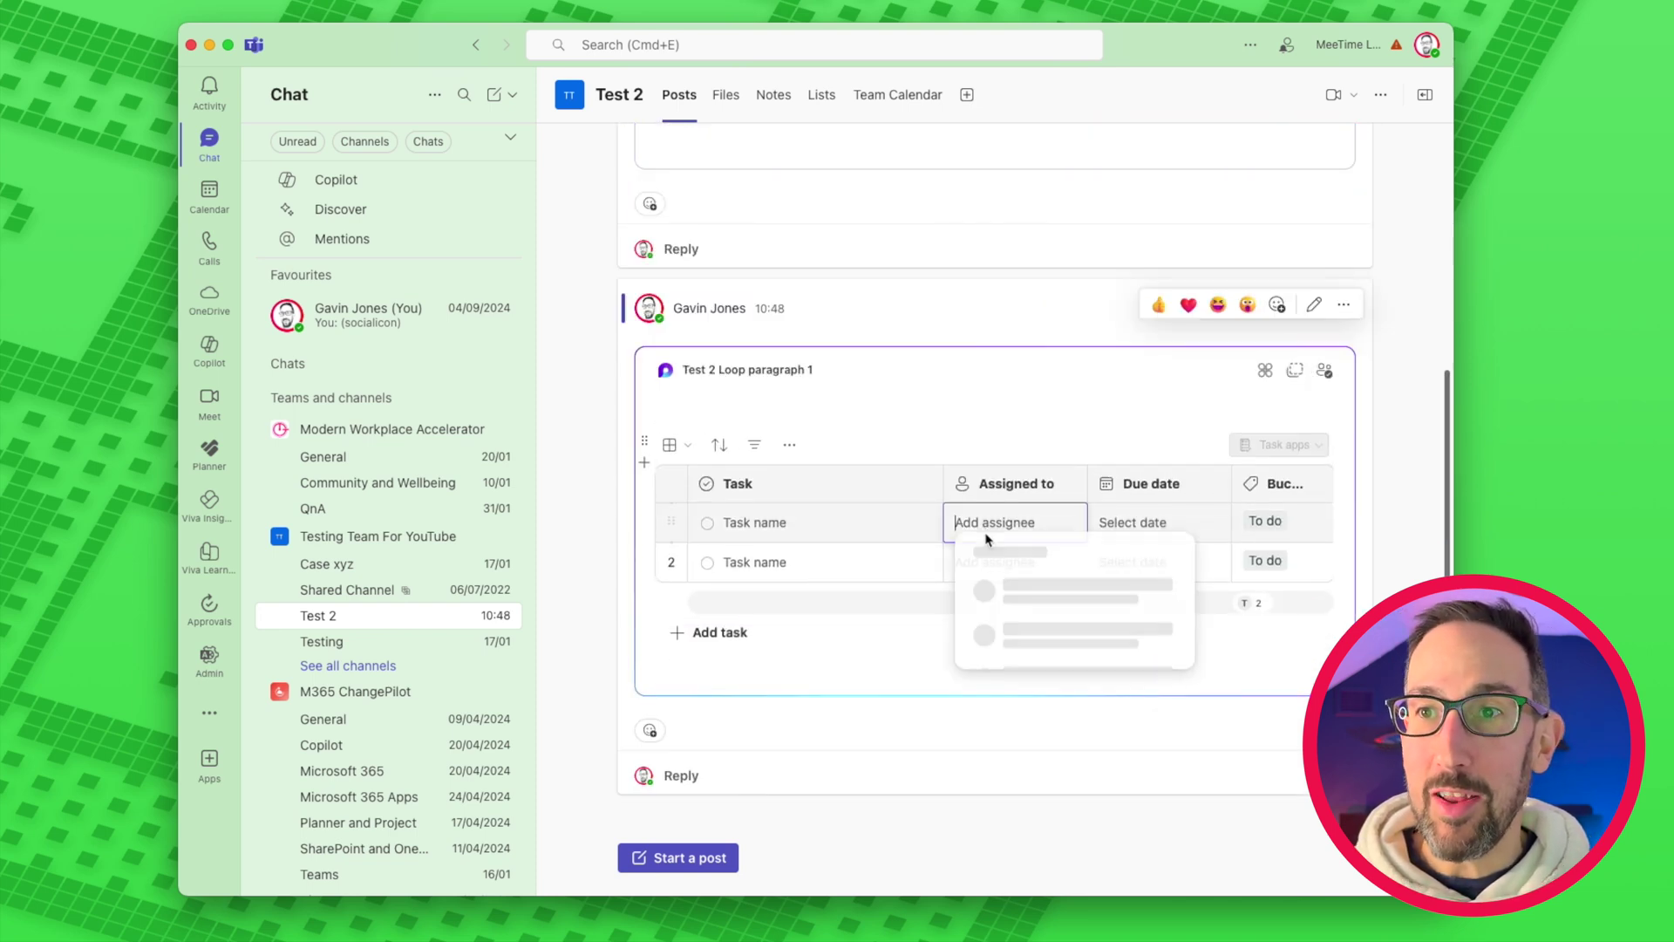
left_click(1132, 524)
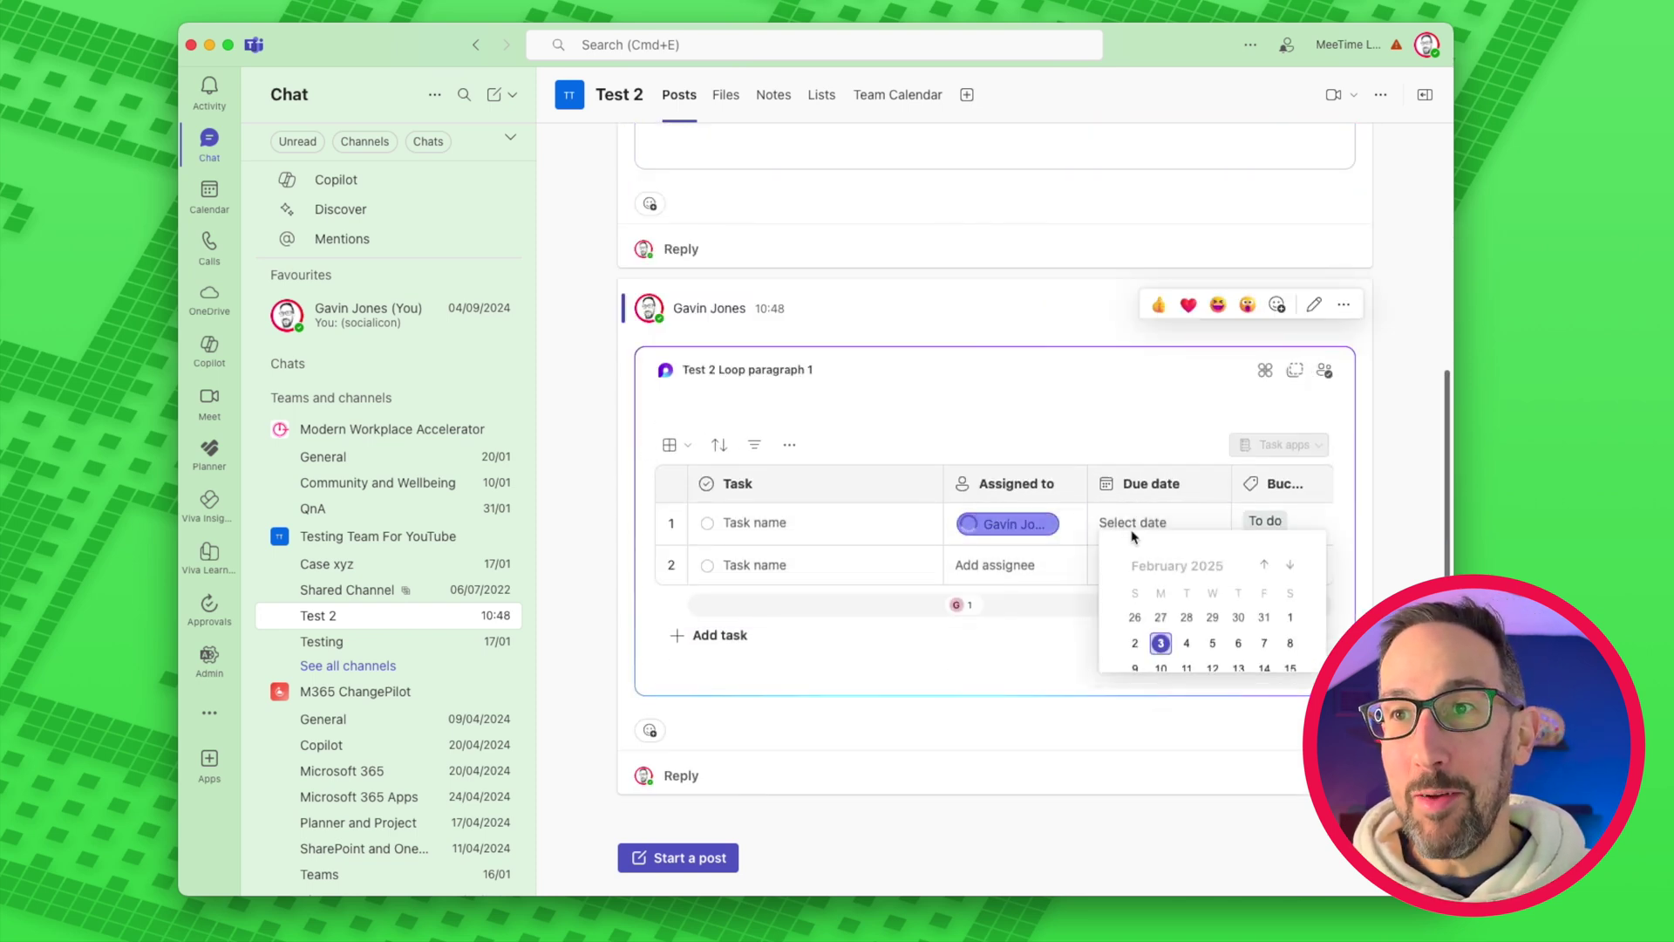
left_click(1239, 652)
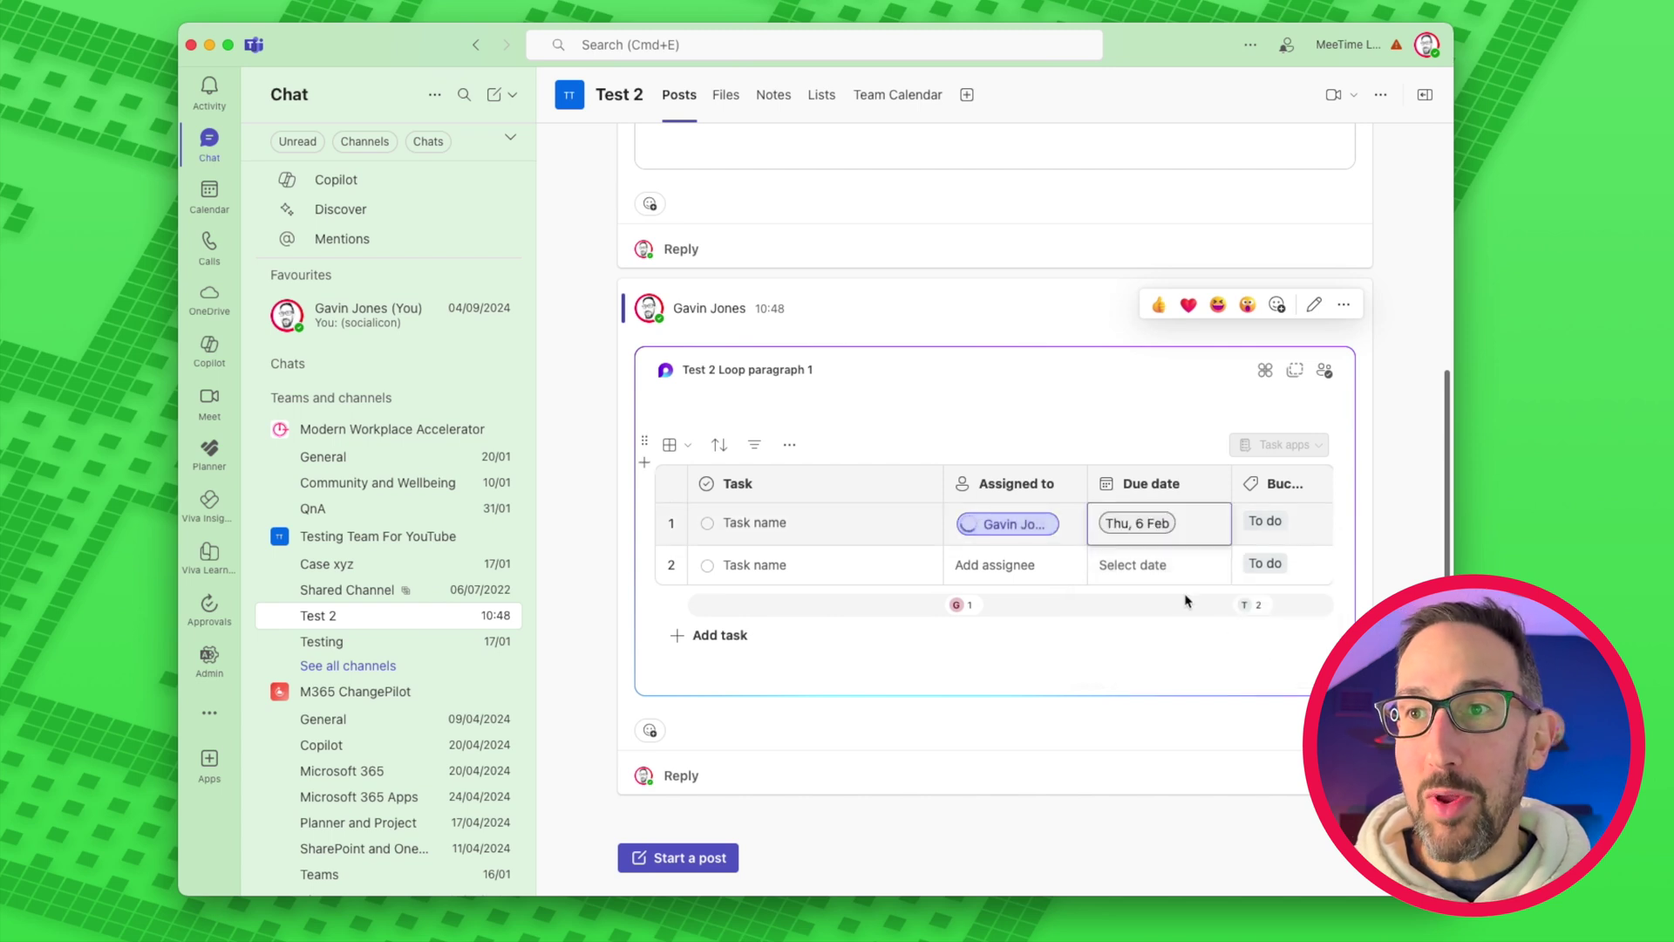
left_click(830, 521)
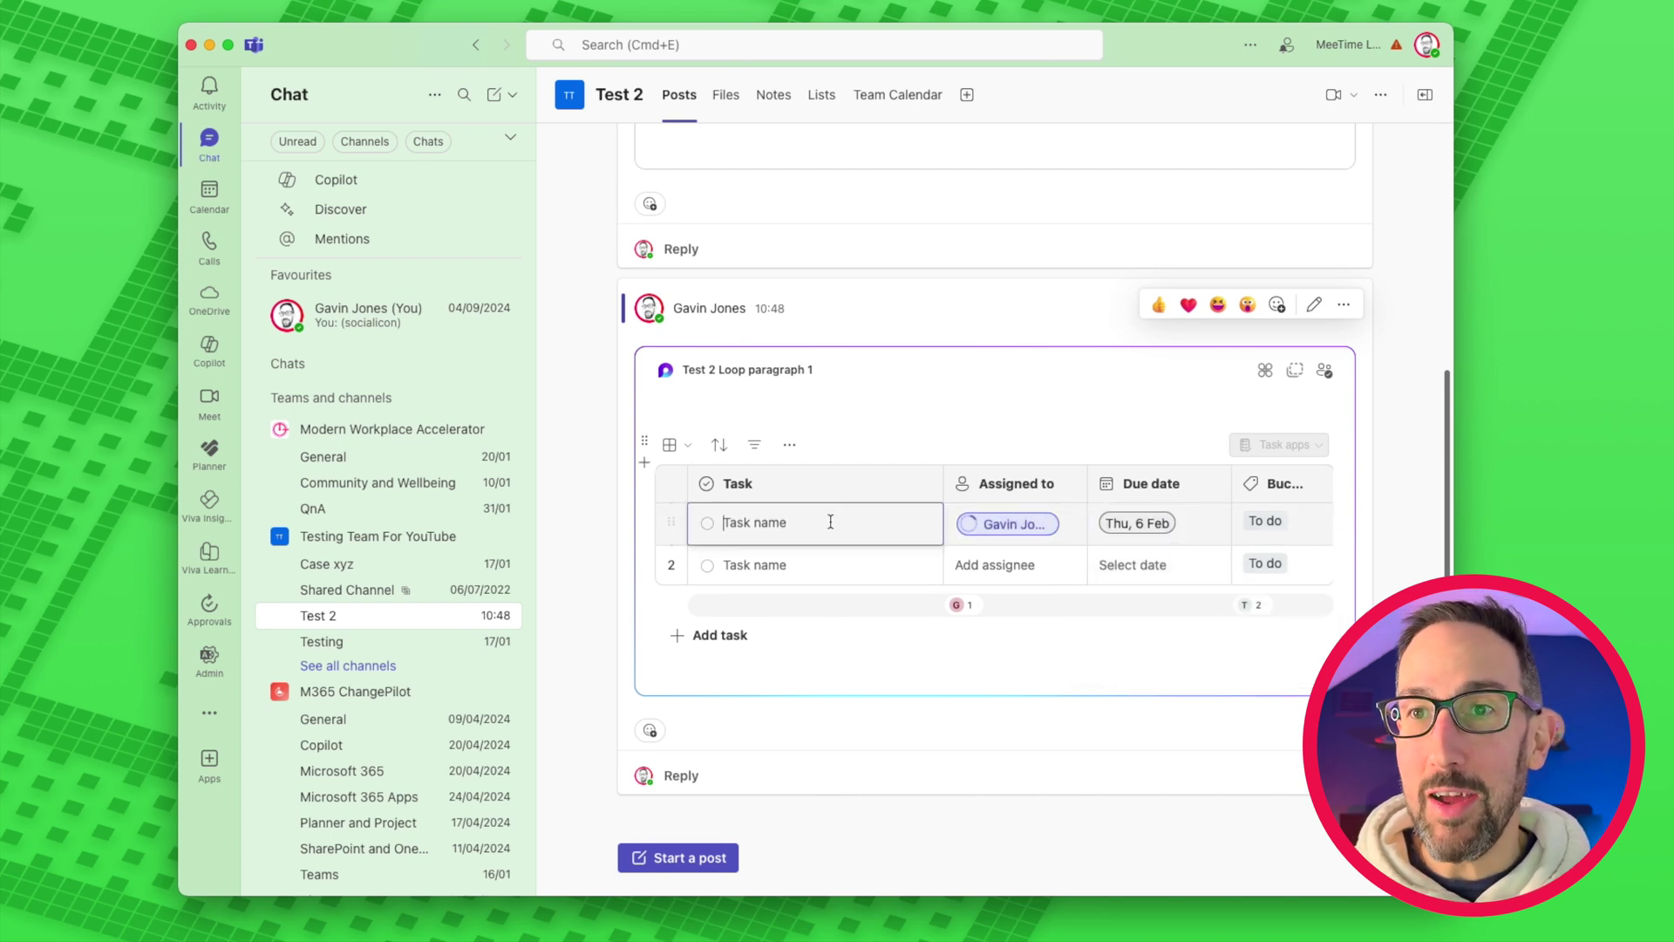
type("adsfgadsf")
left_click(859, 562)
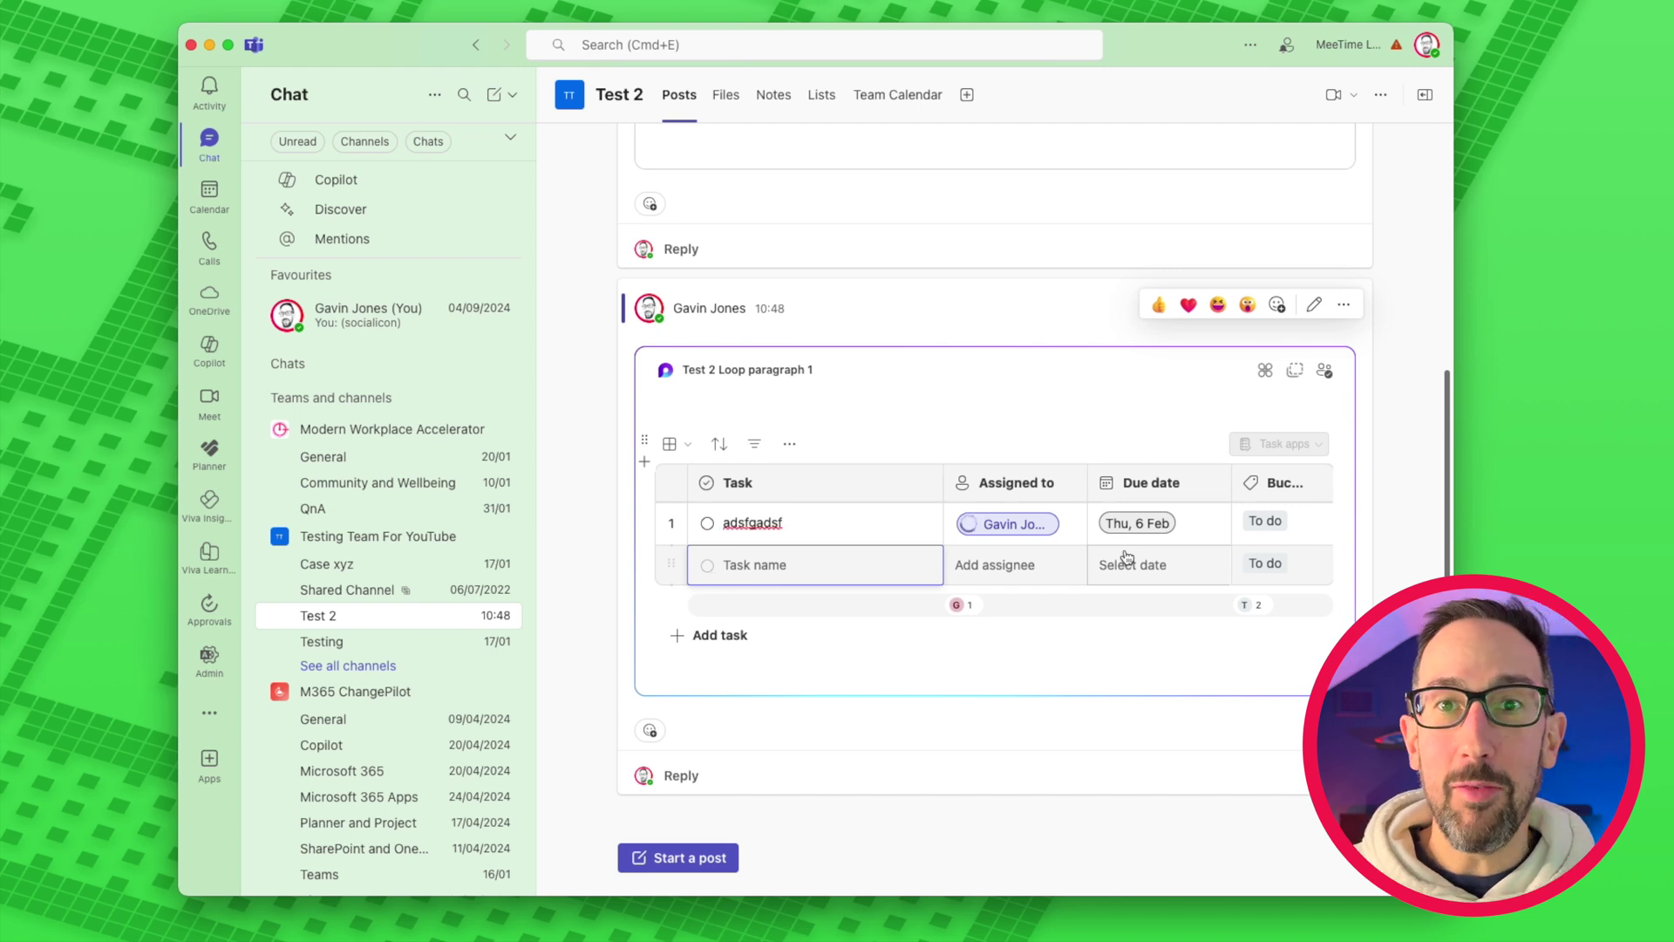
Check the tasks assigned to the account owner in Planner for the new Loop task, and return to the Test 2 channel
left_click(209, 453)
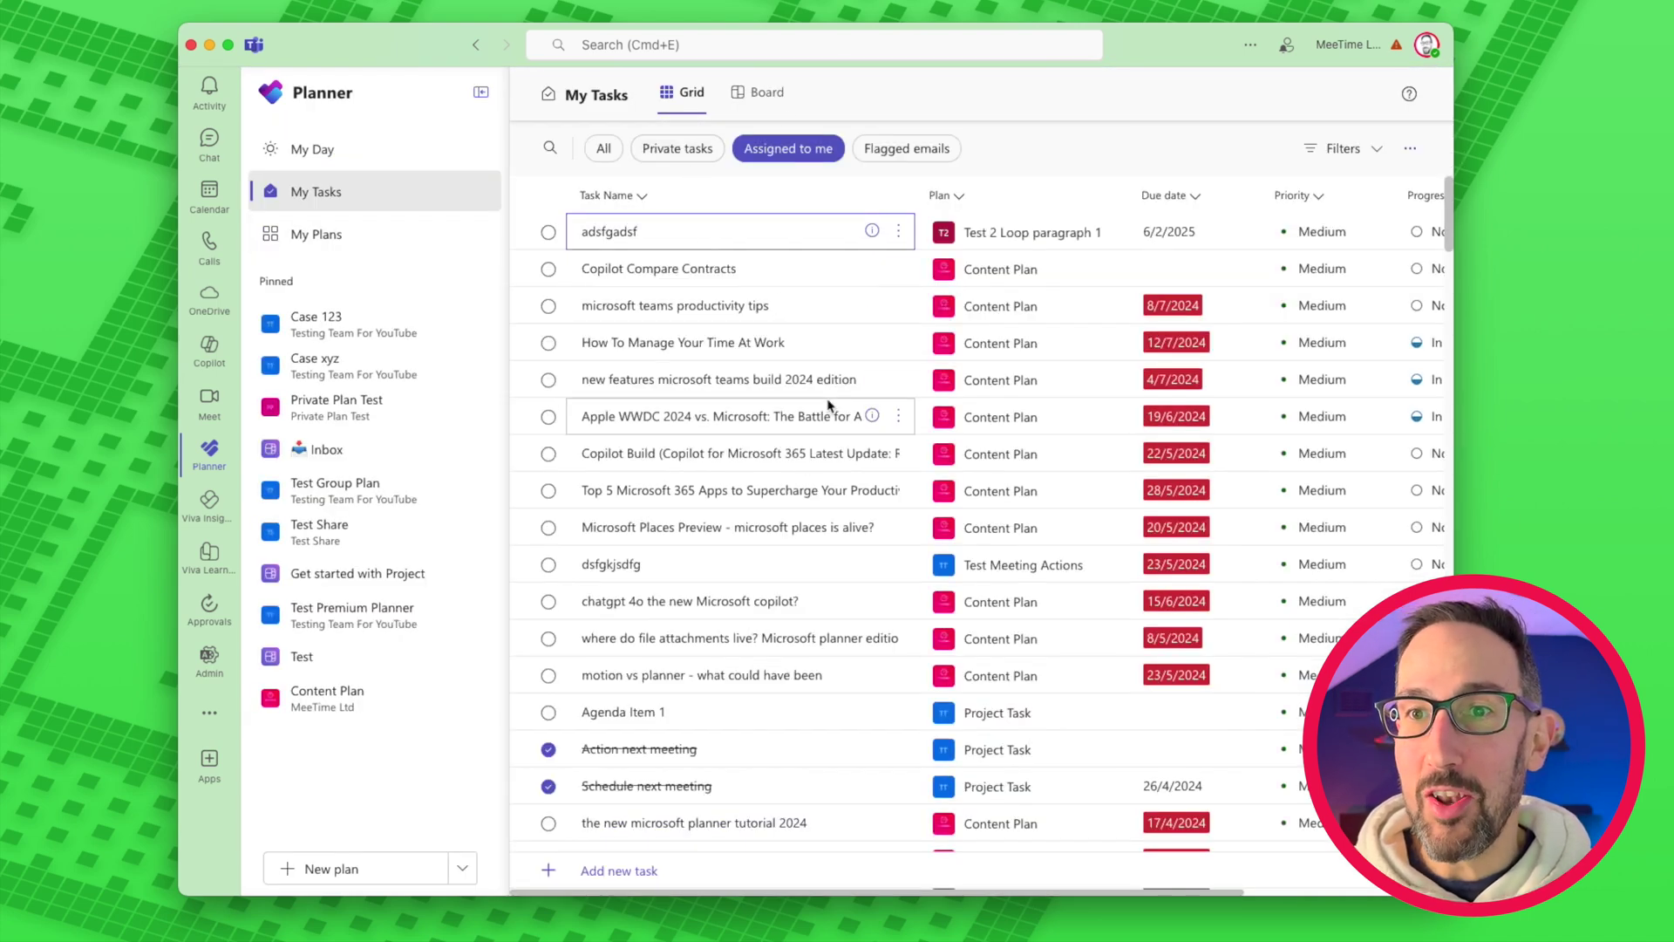
scroll(767, 349, "down", 3)
scroll(784, 262, "up", 3)
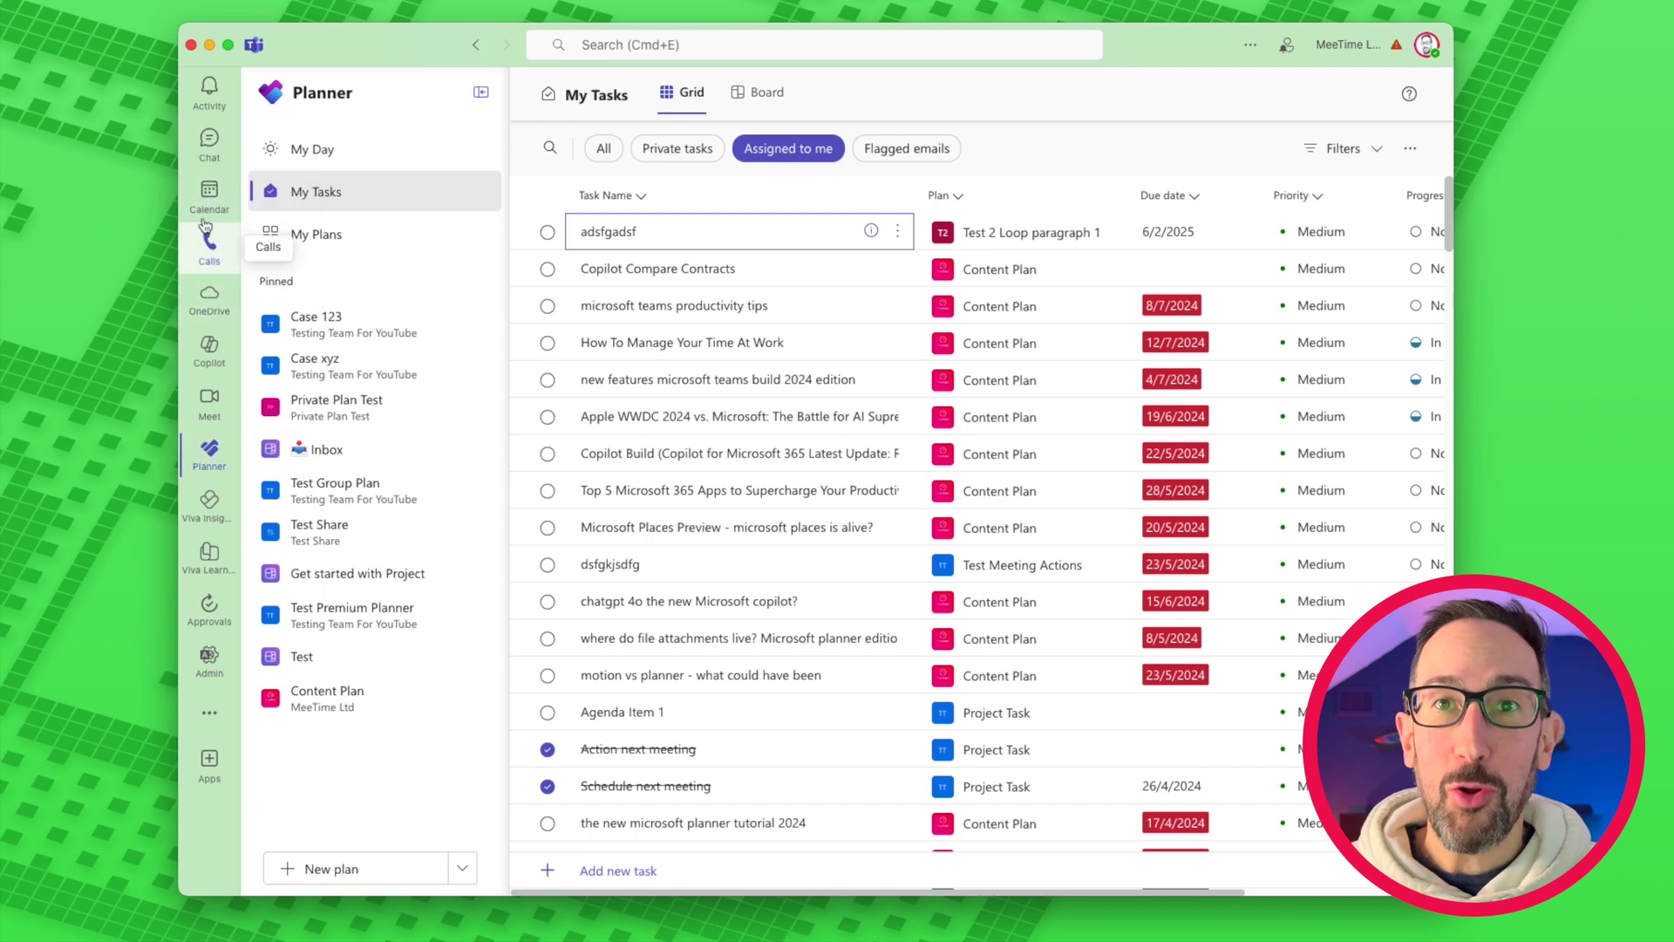
left_click(209, 144)
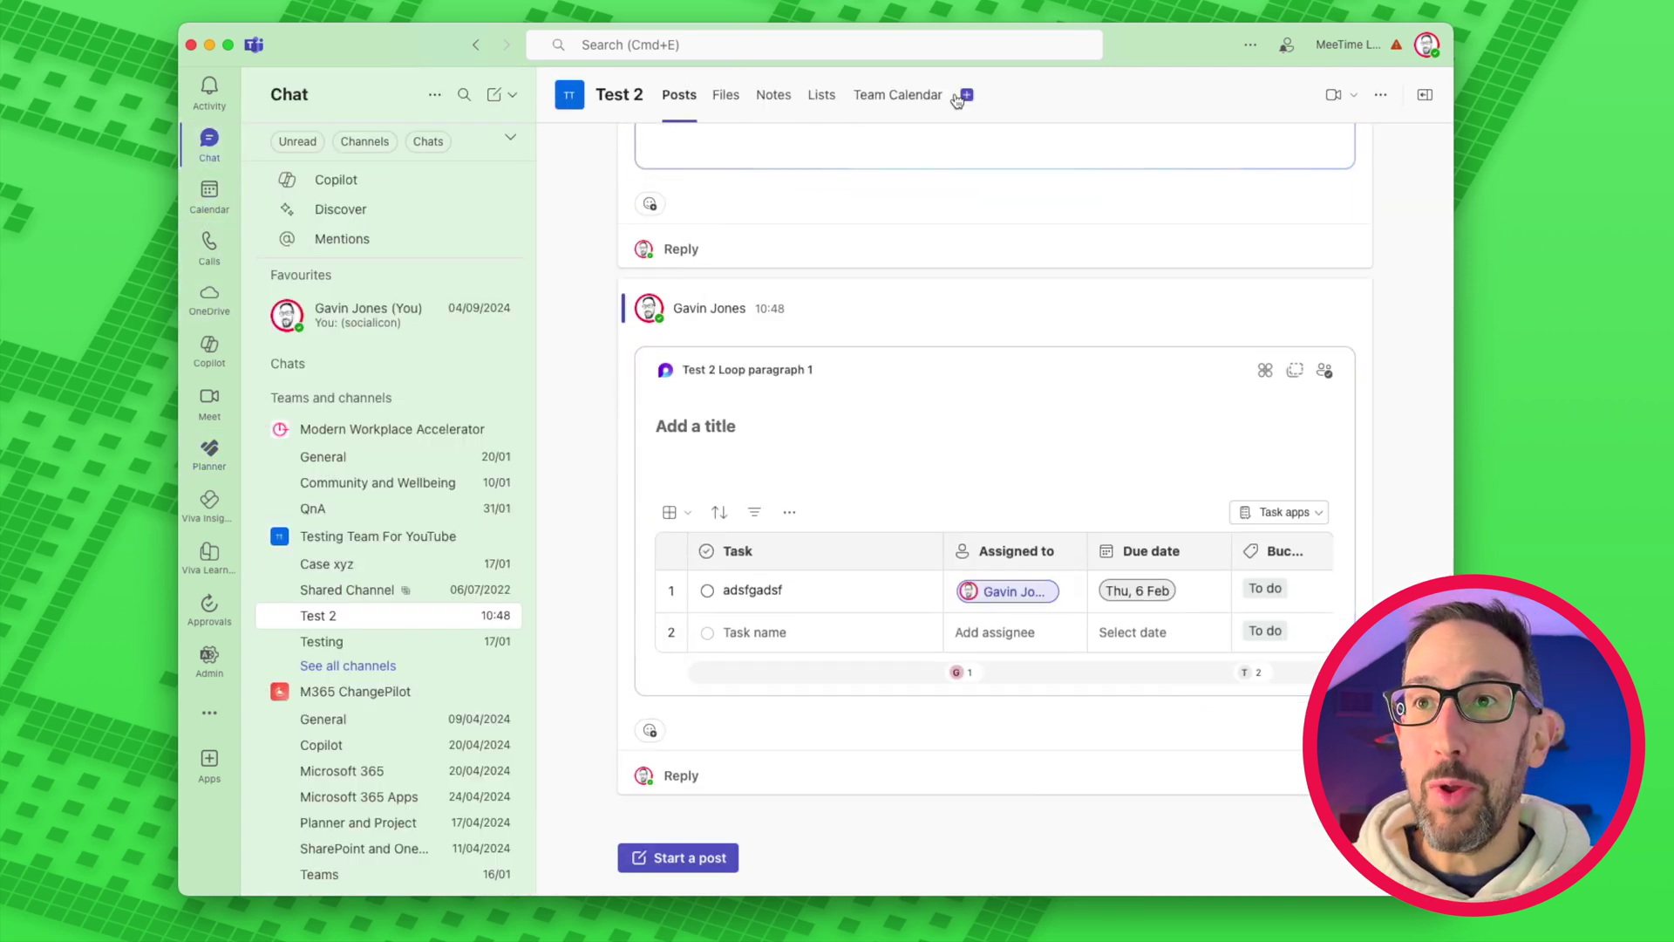
Add a Planner tab to the Test 2 channel showing the team's existing plan
left_click(968, 97)
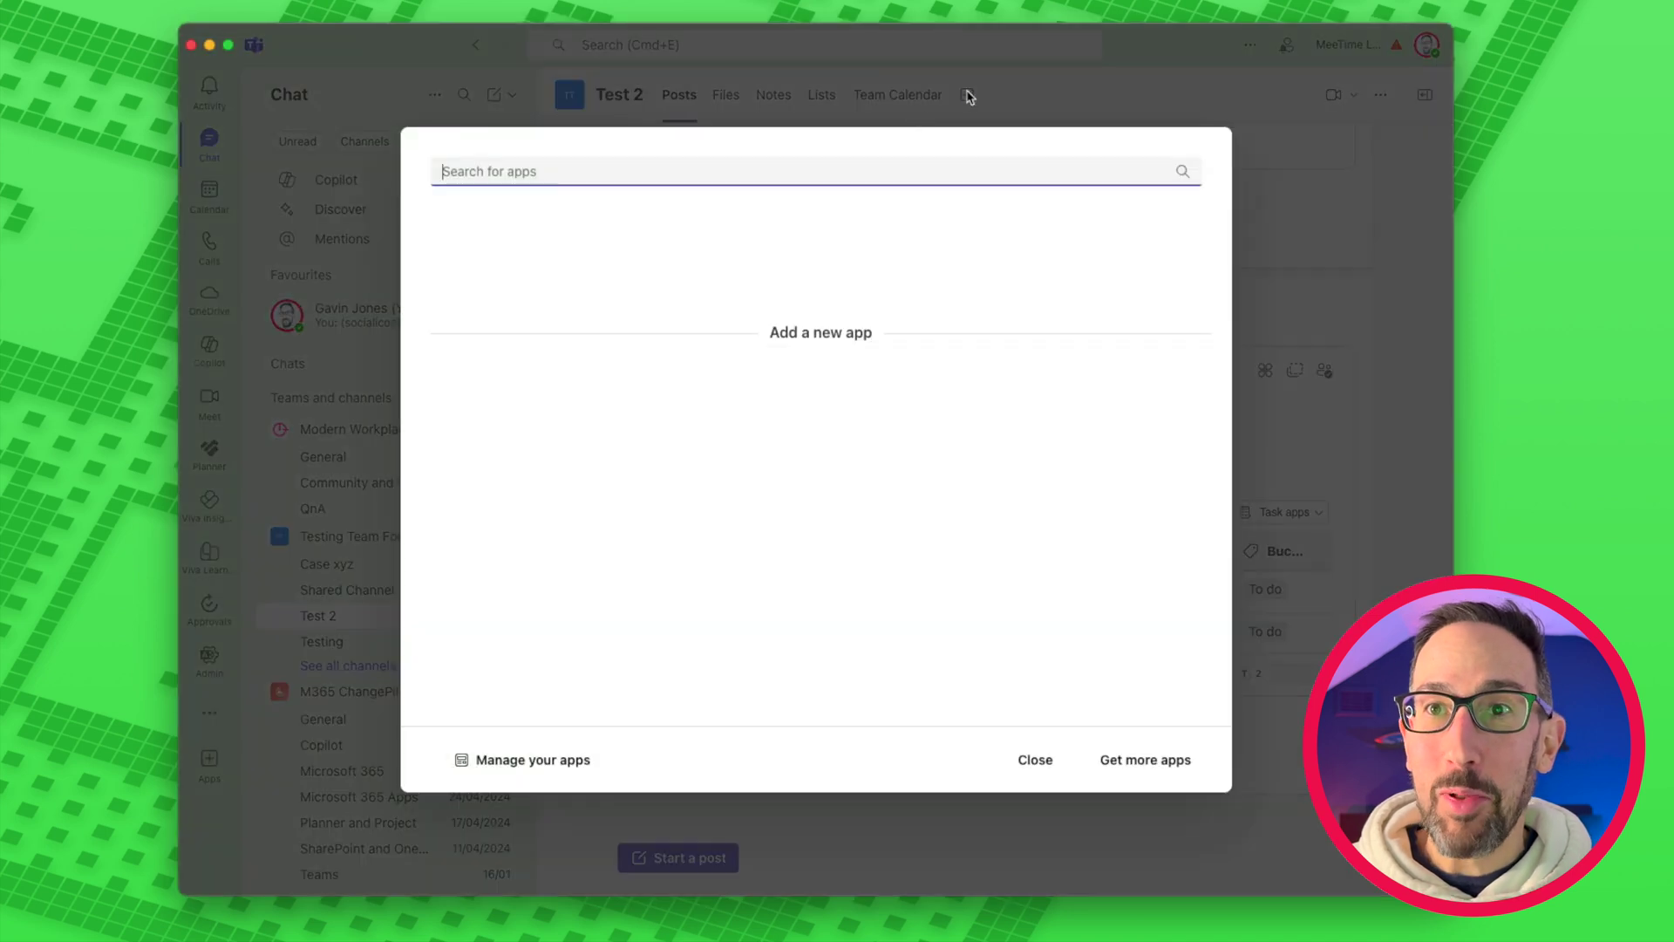
left_click(479, 240)
left_click(1025, 686)
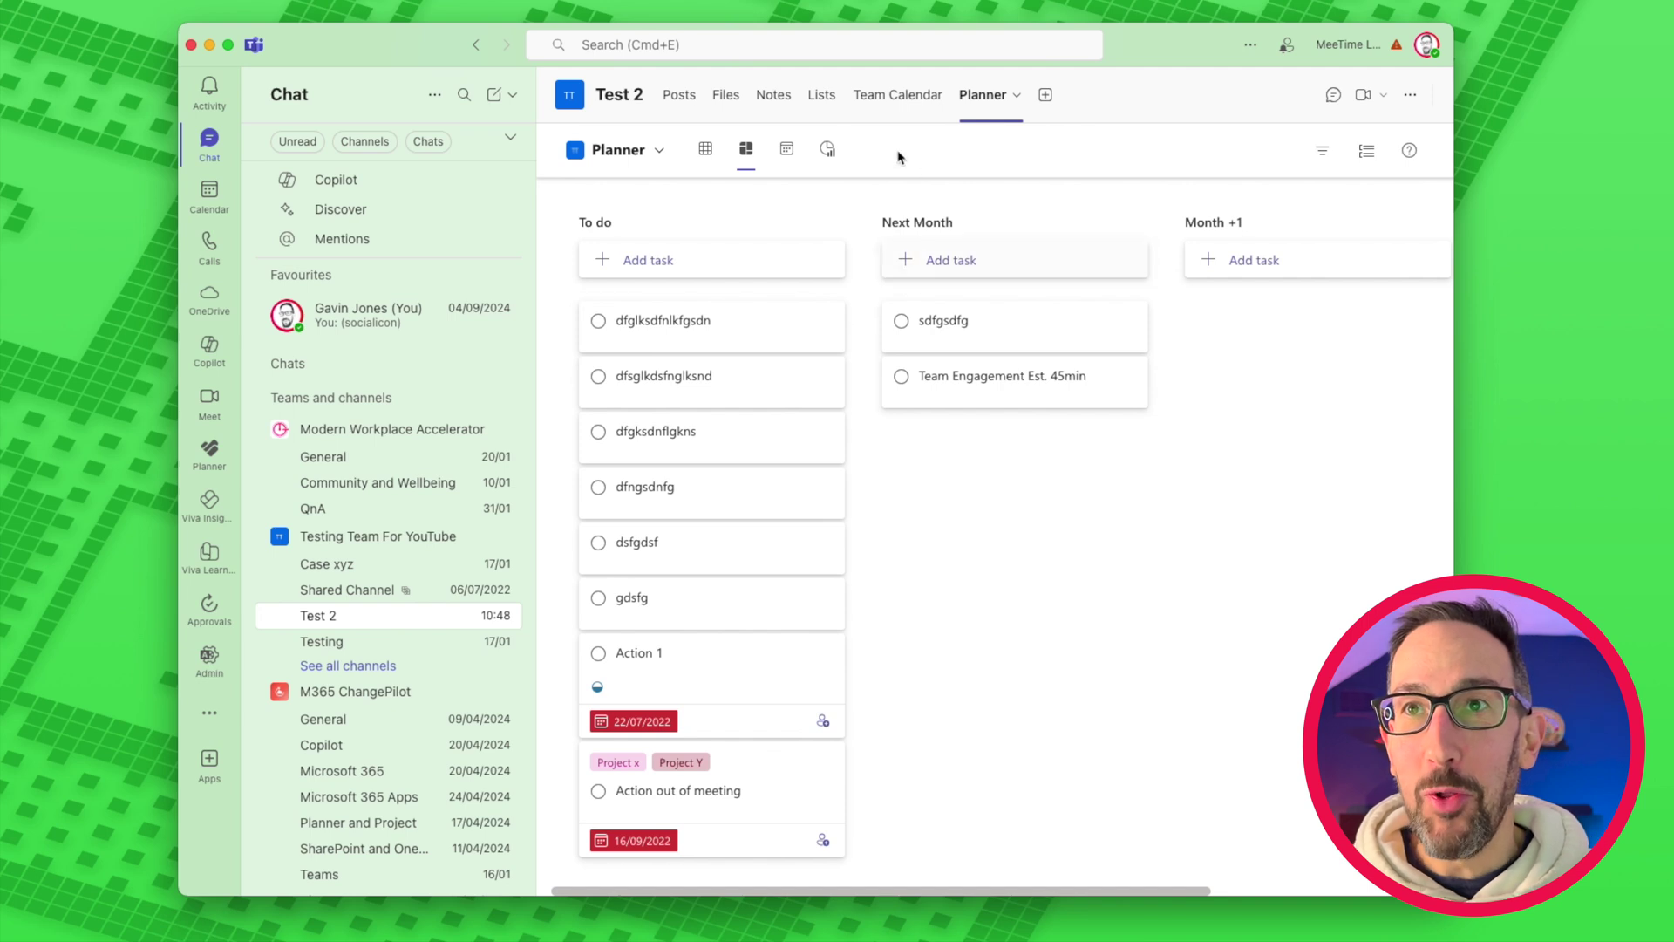
Return to the Test 2 channel's posts and review the Loop task list
left_click(686, 98)
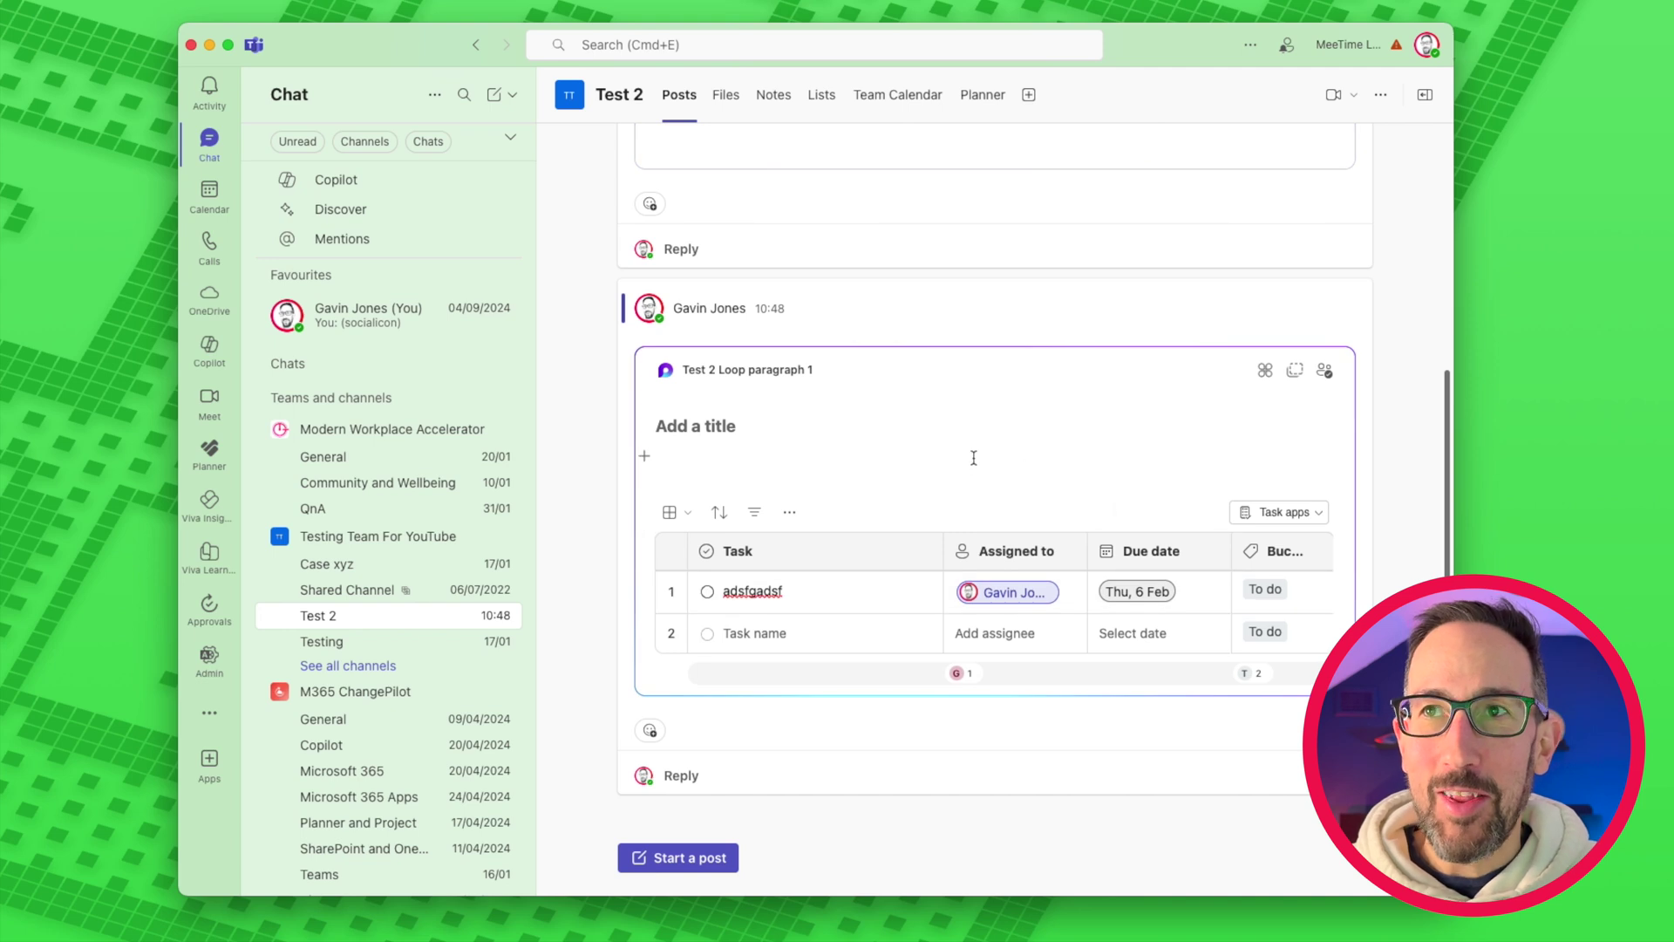
scroll(1029, 432, "down", 3)
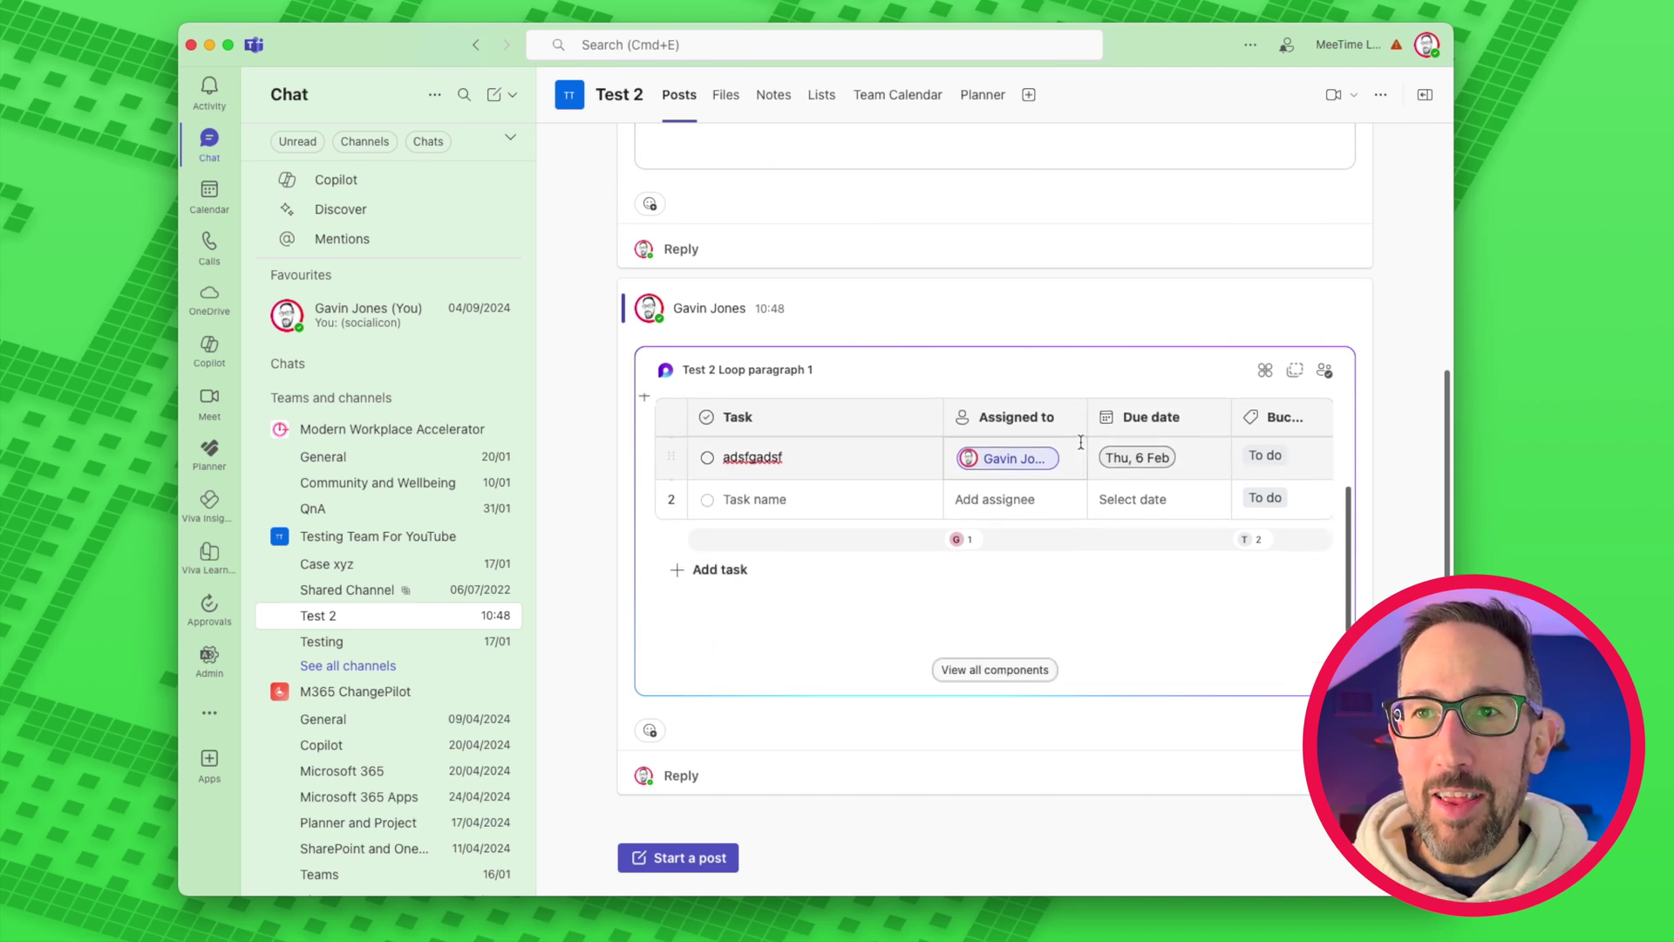
scroll(1042, 442, "up", 3)
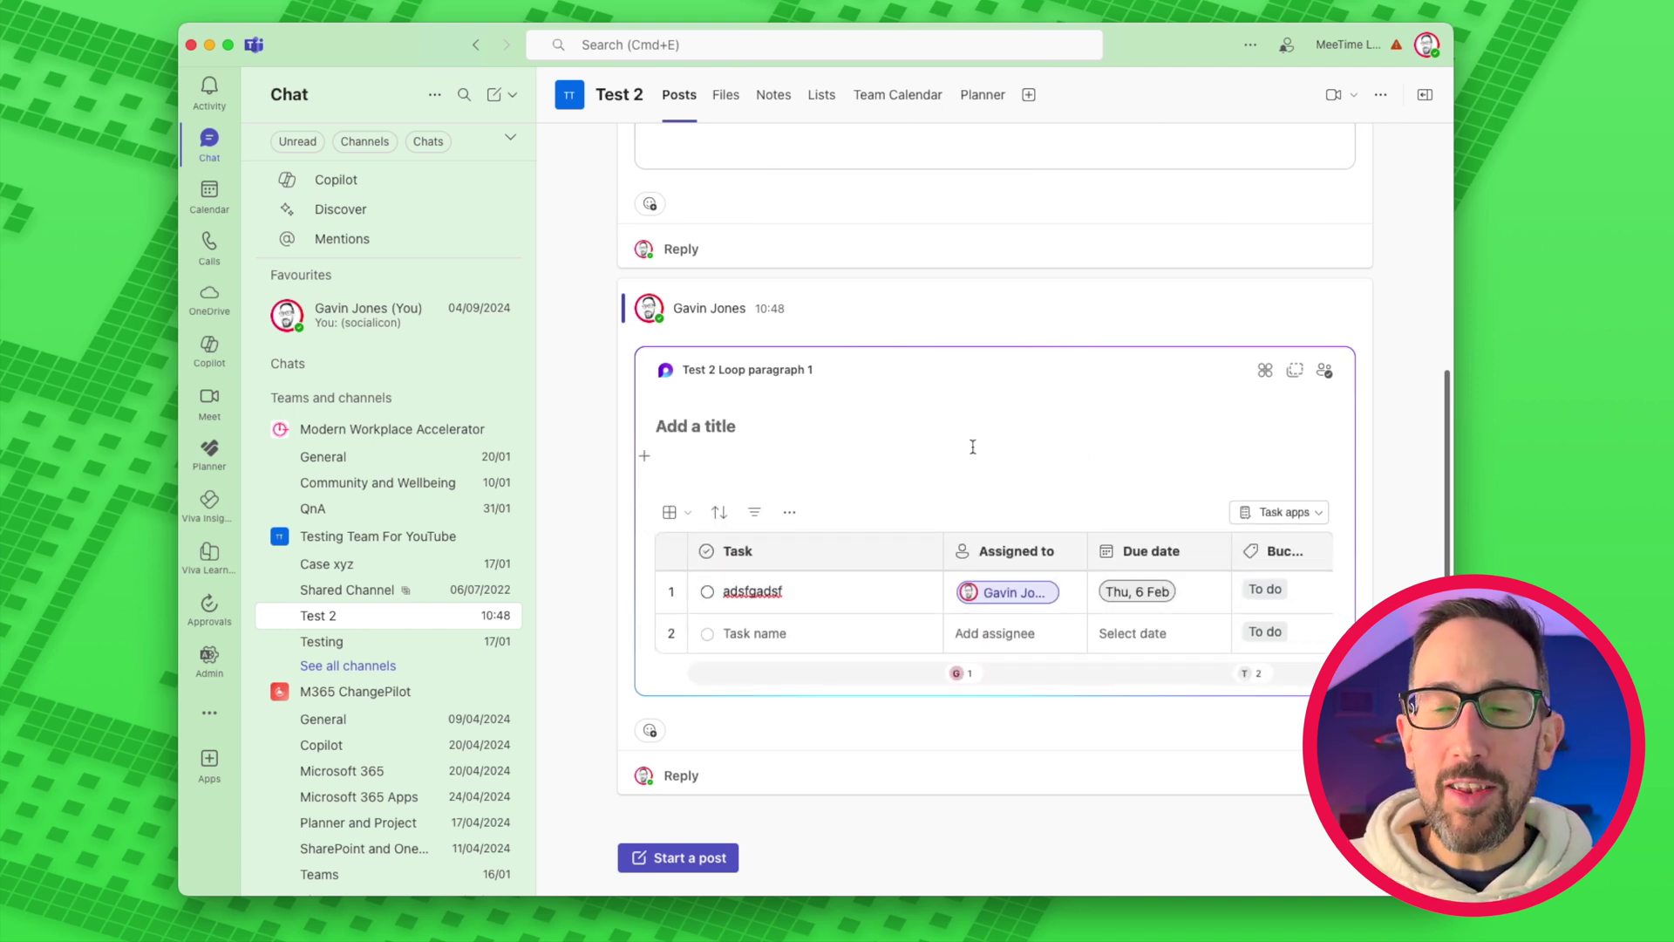